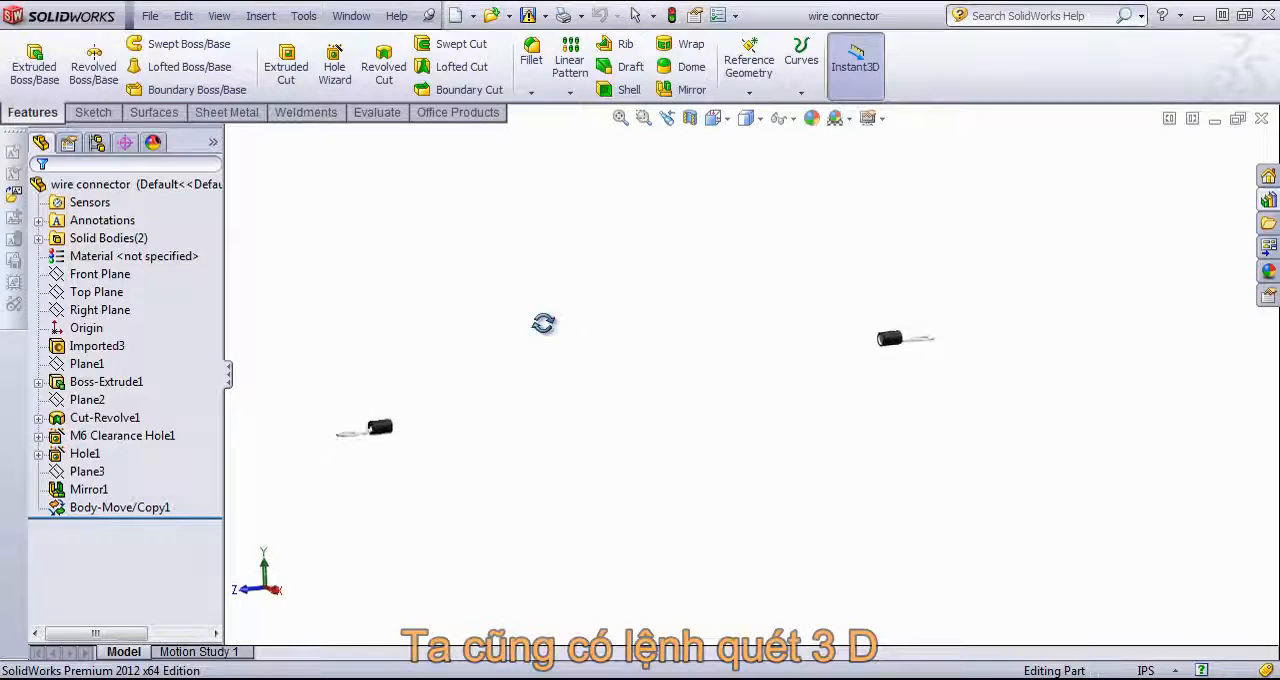
mouse_move(540, 323)
middle_down()
mouse_move(643, 386)
mouse_move(517, 297)
mouse_move(531, 251)
mouse_move(524, 308)
middle_up()
middle_drag(868, 385, 703, 428)
middle_drag(1045, 217, 1008, 350)
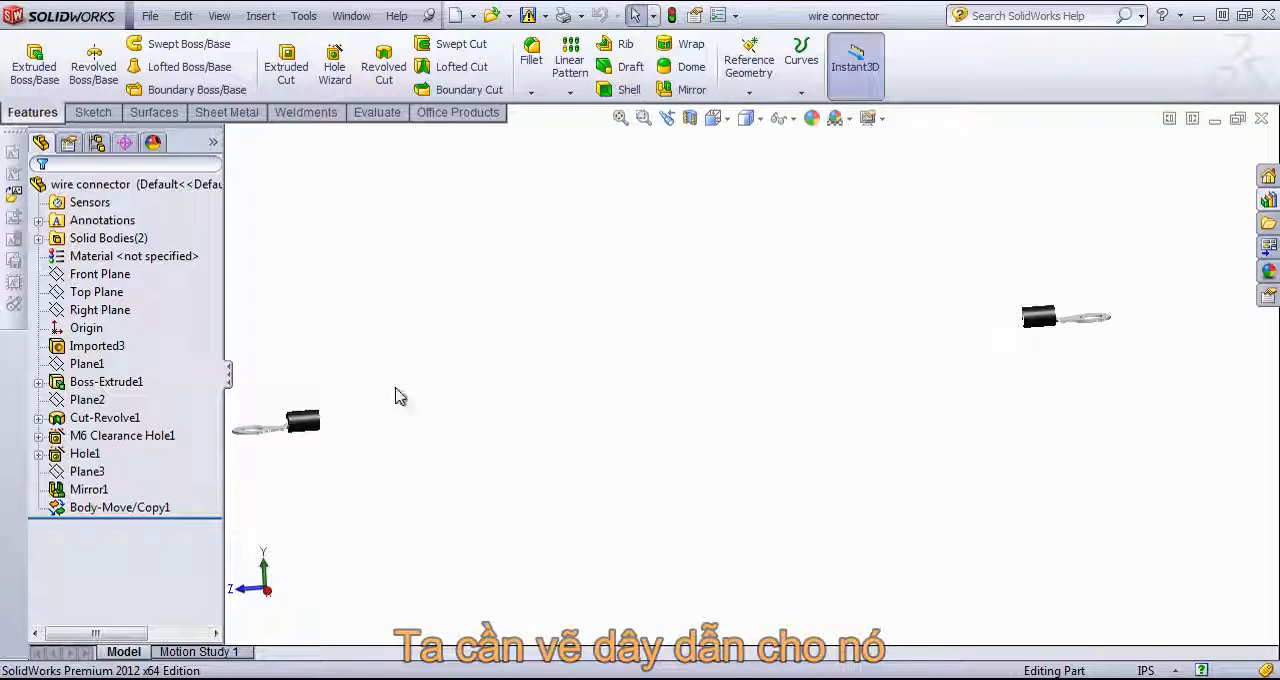
middle_drag(710, 393, 660, 424)
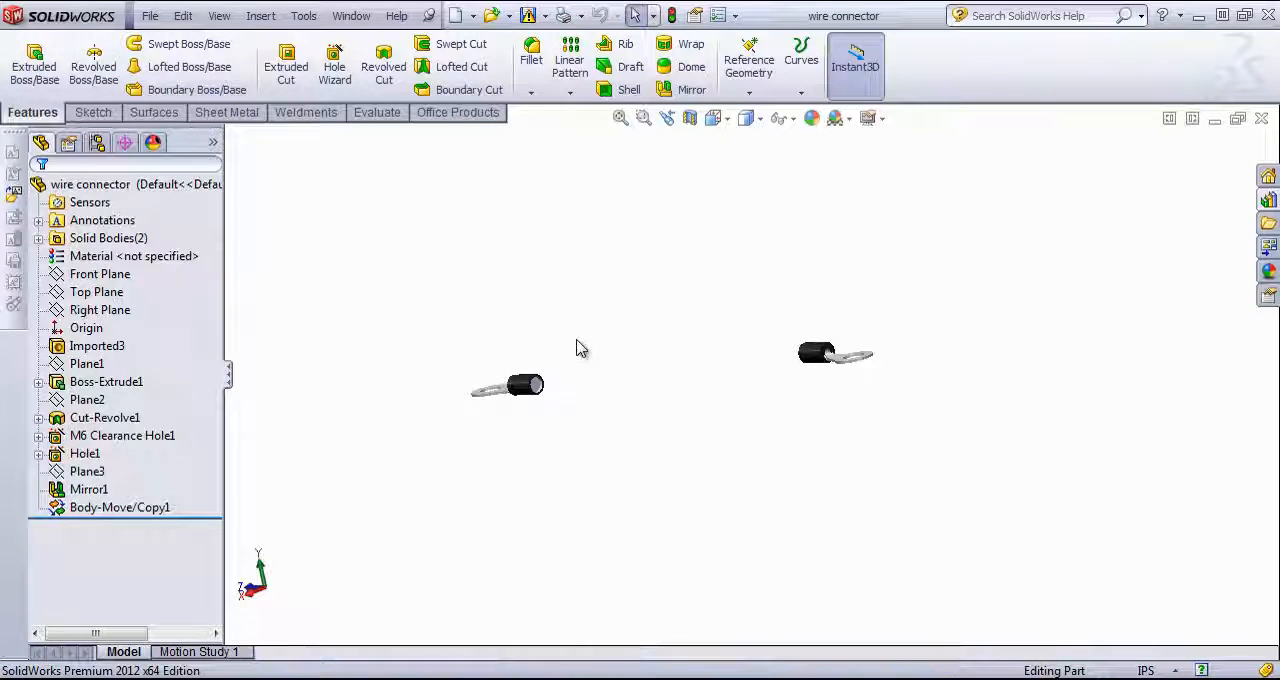
Step: Sketch a circle of about 0.06 in radius centred on the recessed circular face inside the first connector's black sleeve
scroll(530, 345, down, 6)
click(597, 431)
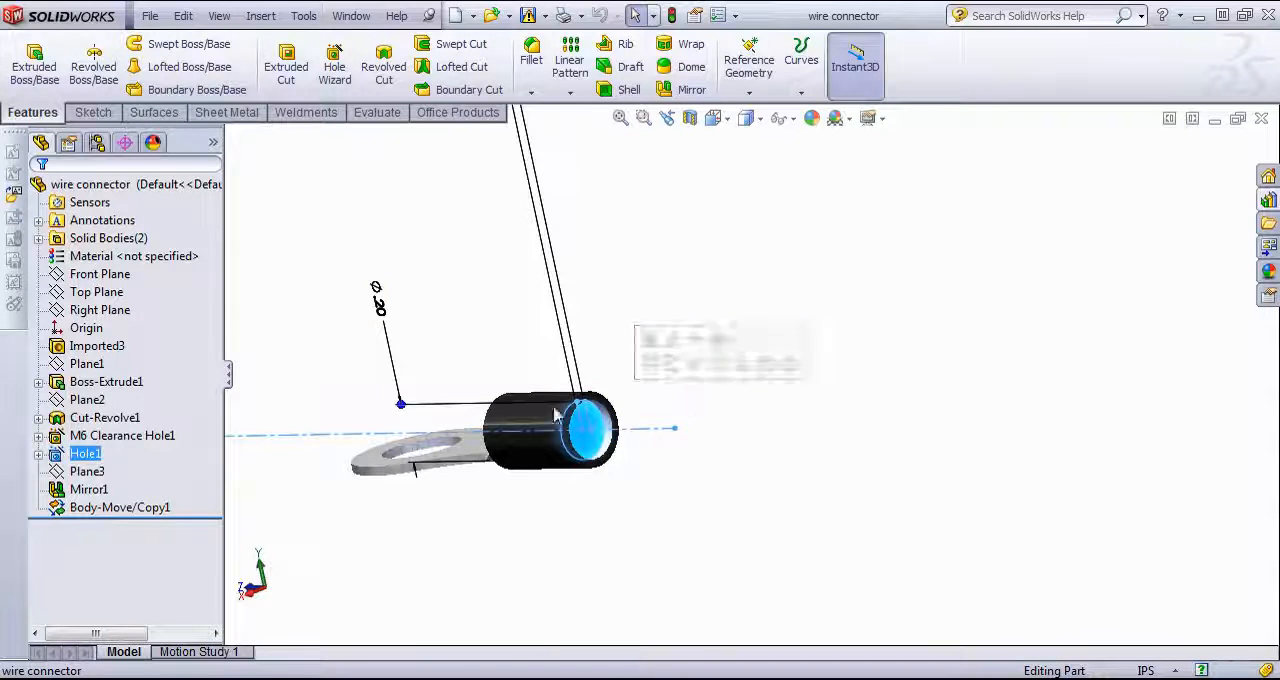
middle_drag(728, 414, 631, 416)
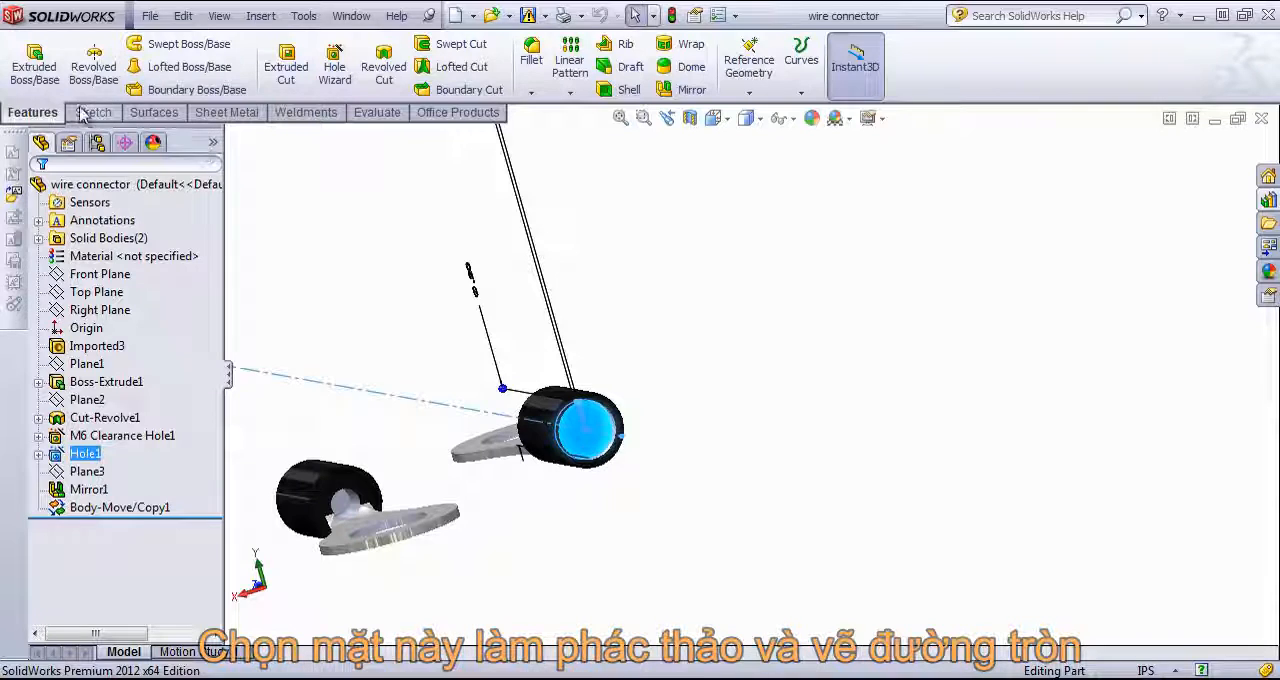
scroll(571, 380, up, 3)
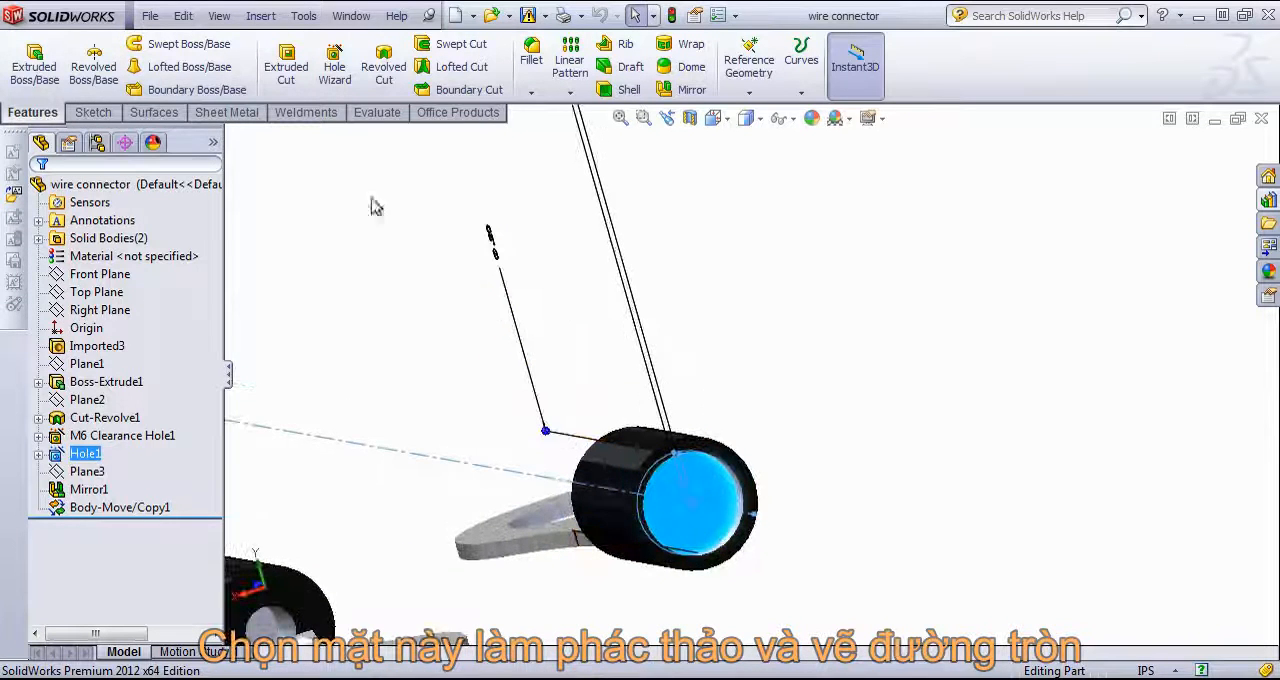
click(93, 112)
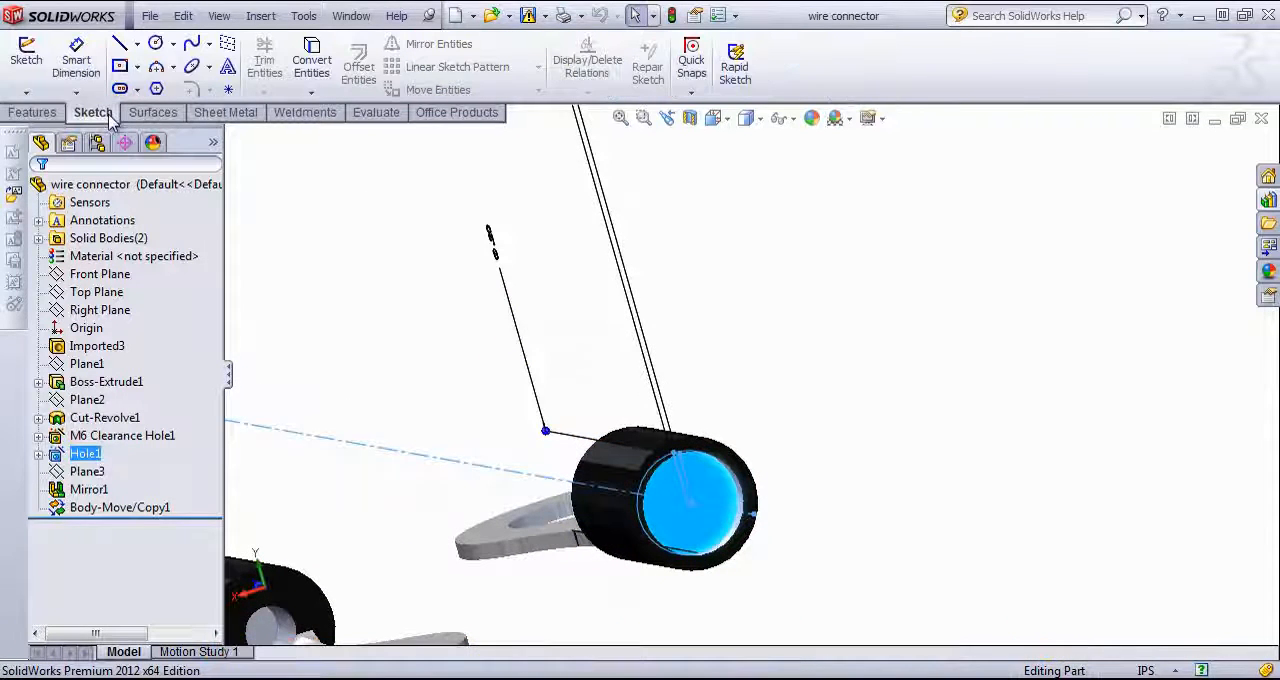
click(155, 45)
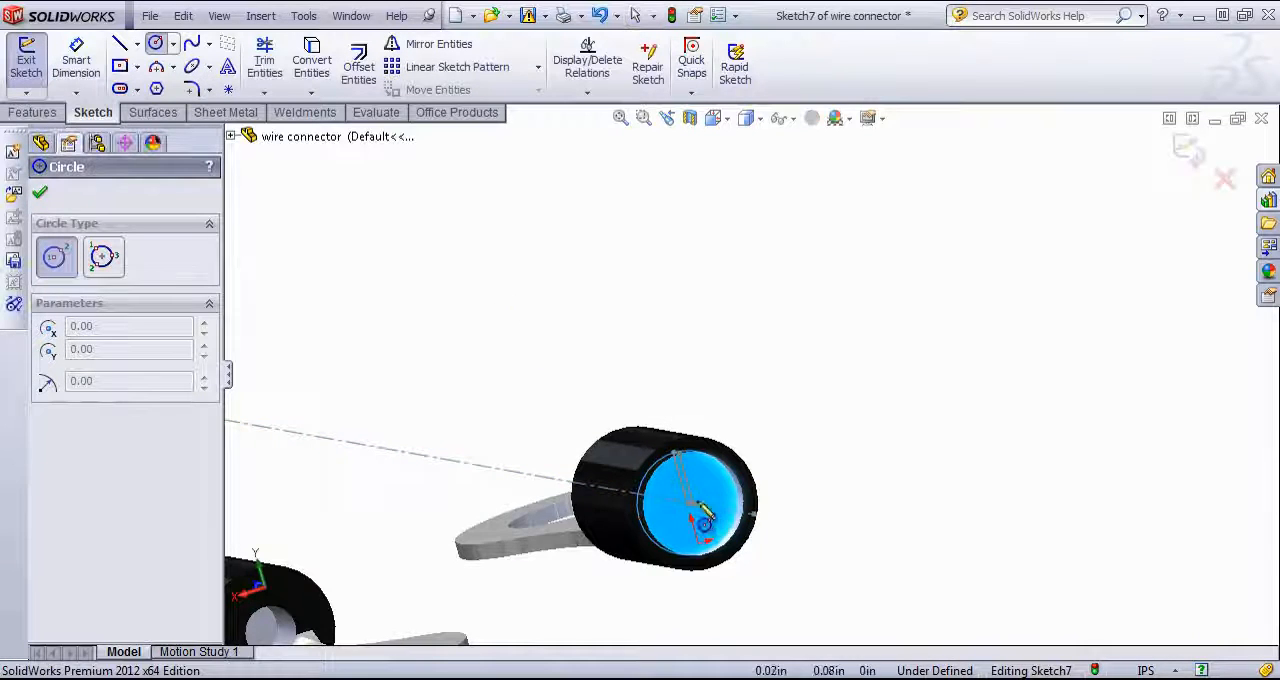
click(689, 500)
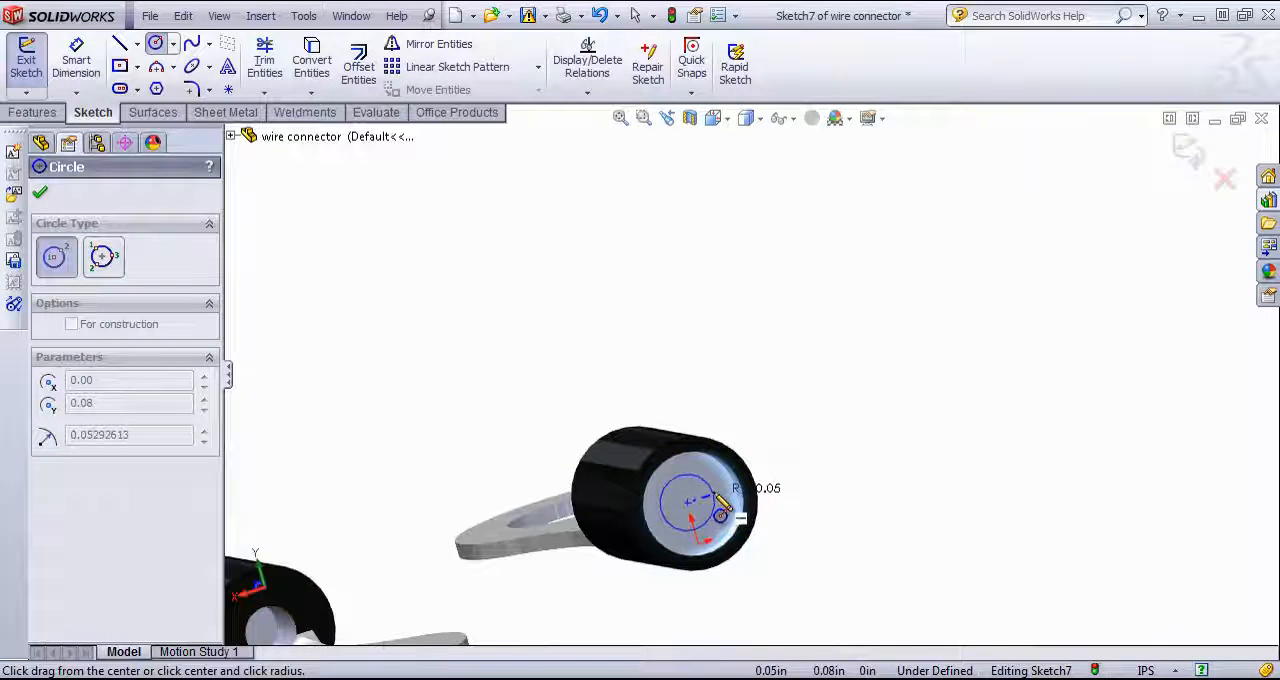
click(723, 500)
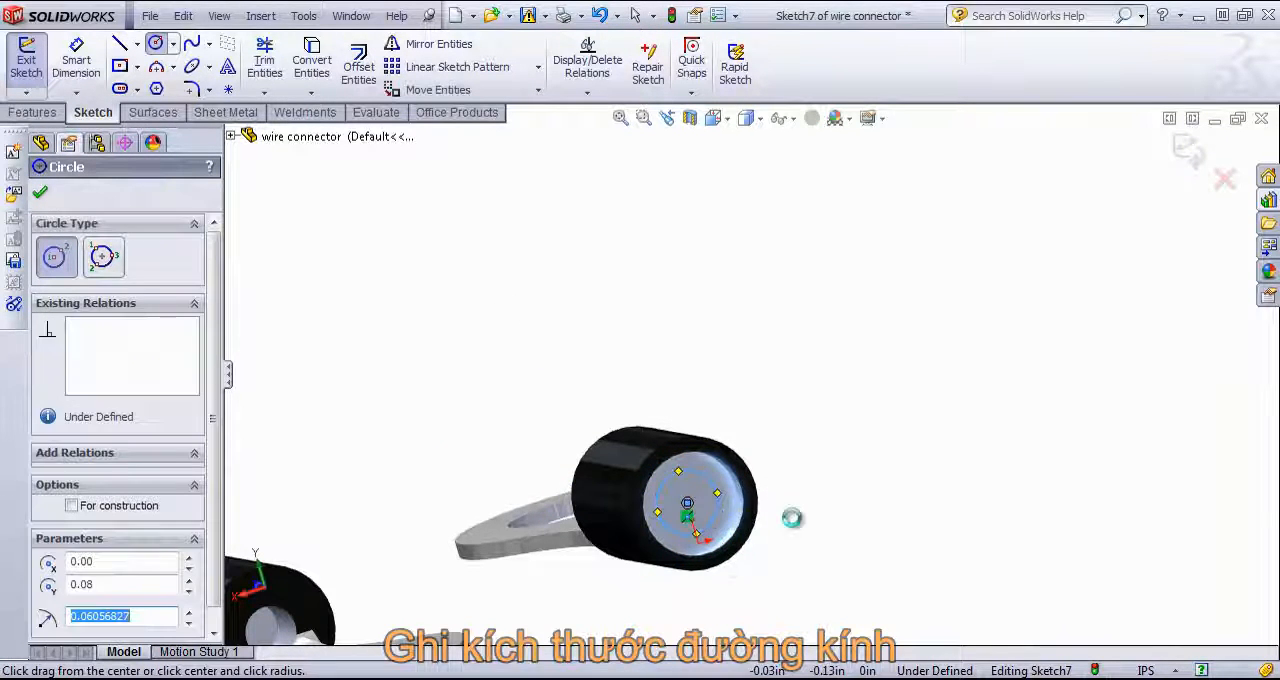
Step: Dimension the circle's diameter as 0.1 in and exit the sketch
key(s)
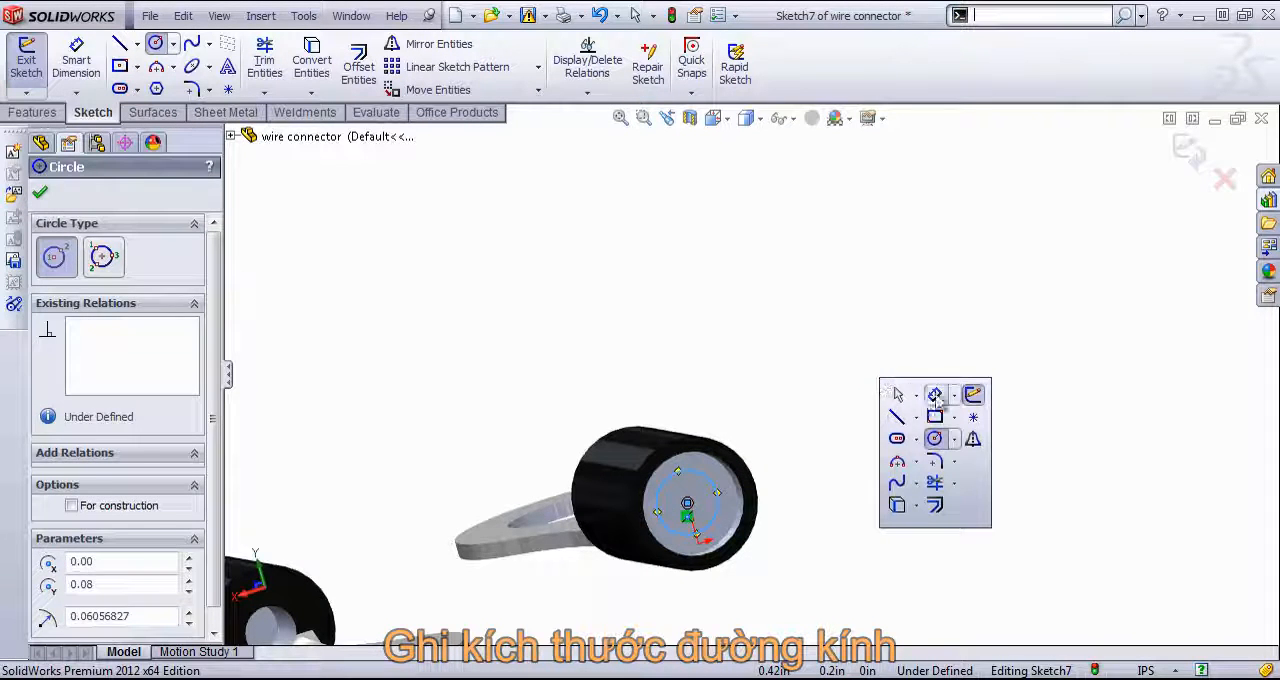
click(914, 405)
click(721, 497)
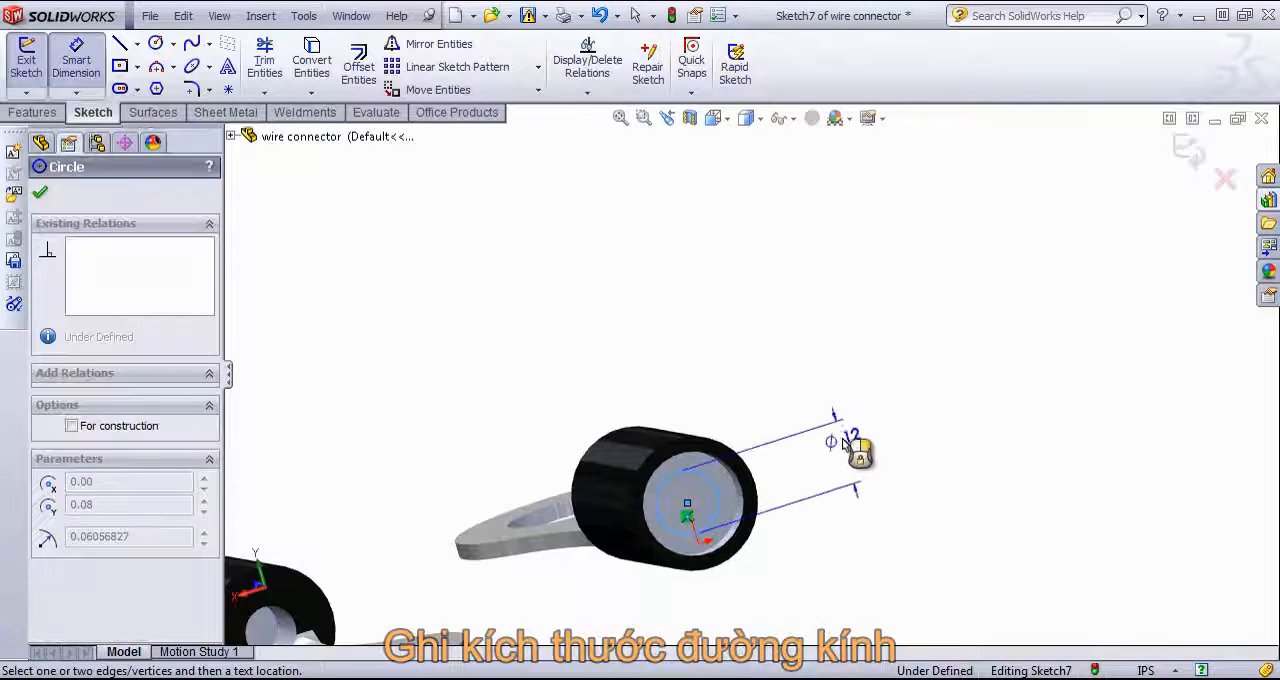
click(851, 445)
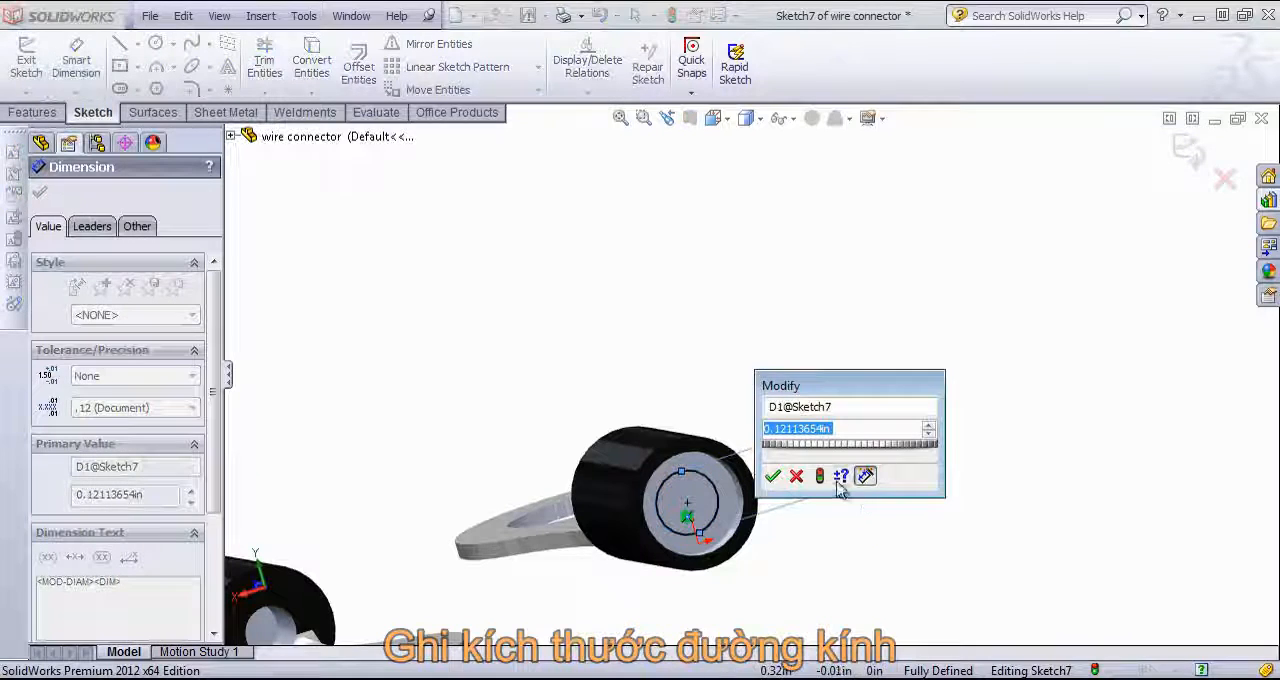
text(0.1)
key(Return)
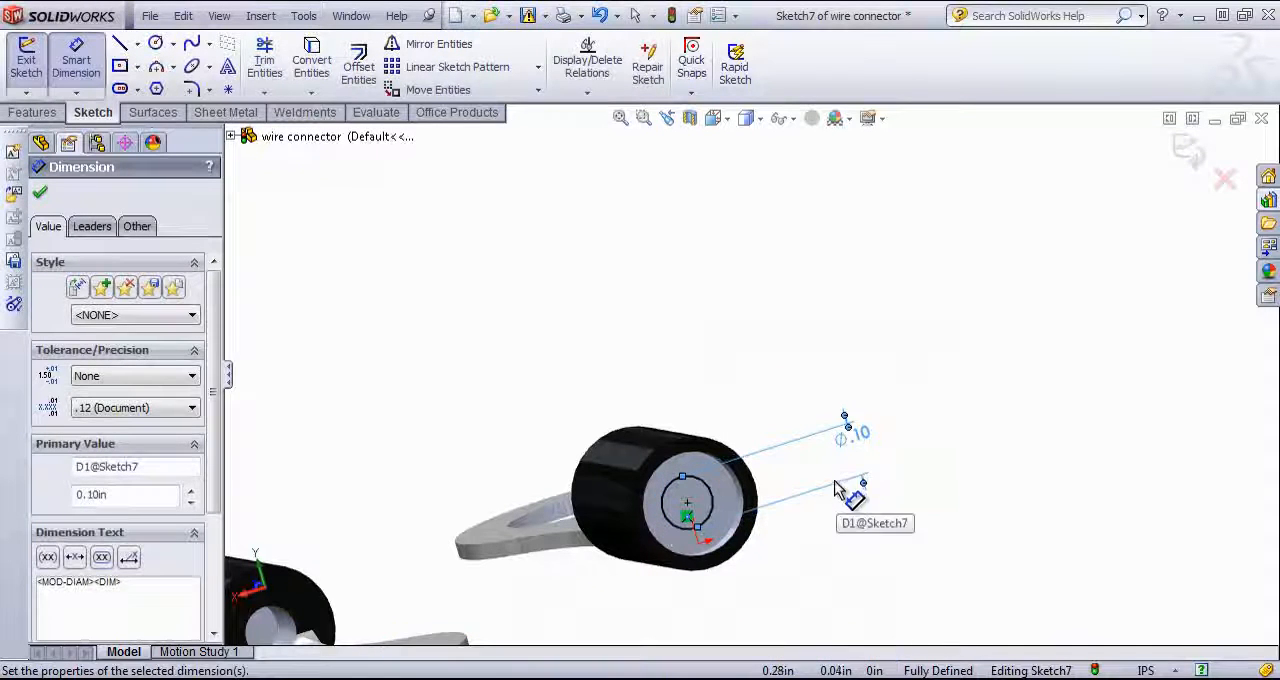
click(1190, 149)
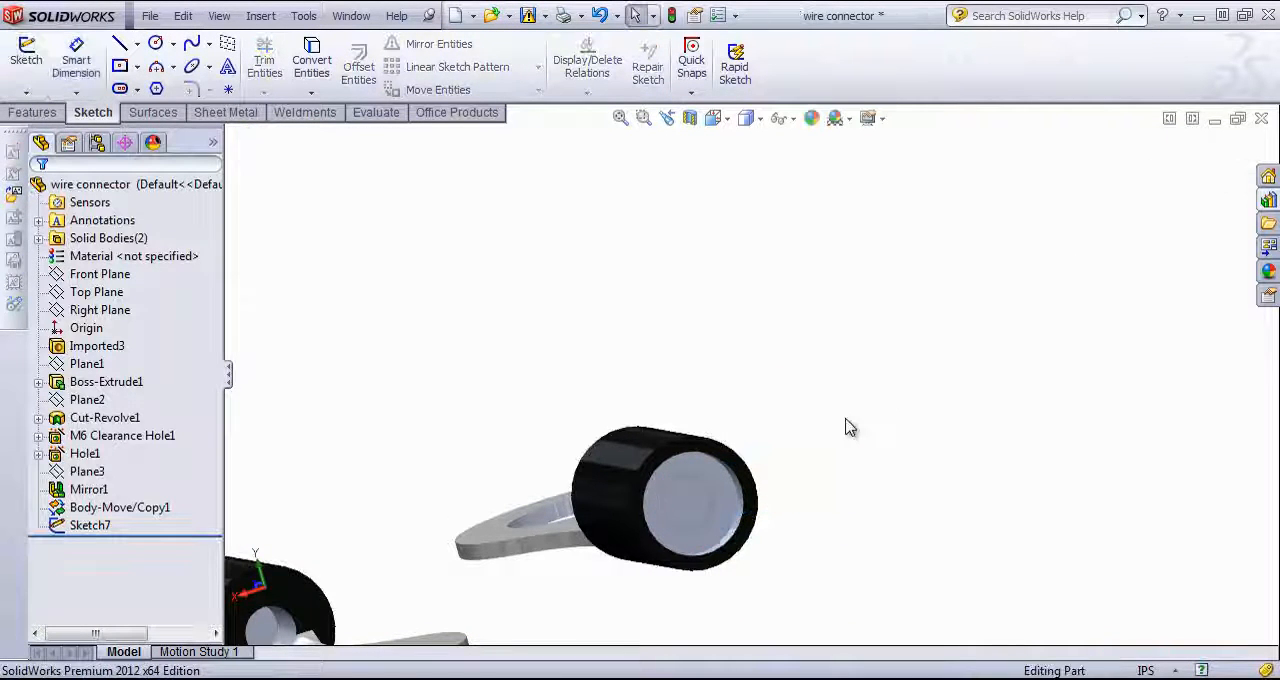
Step: Sketch a point at the centre of the mirrored connector's recessed circular face and exit the sketch
scroll(850, 426, up, 5)
mouse_move(850, 426)
middle_down()
mouse_move(757, 414)
mouse_move(826, 402)
mouse_move(860, 412)
middle_up()
scroll(980, 420, up, 9)
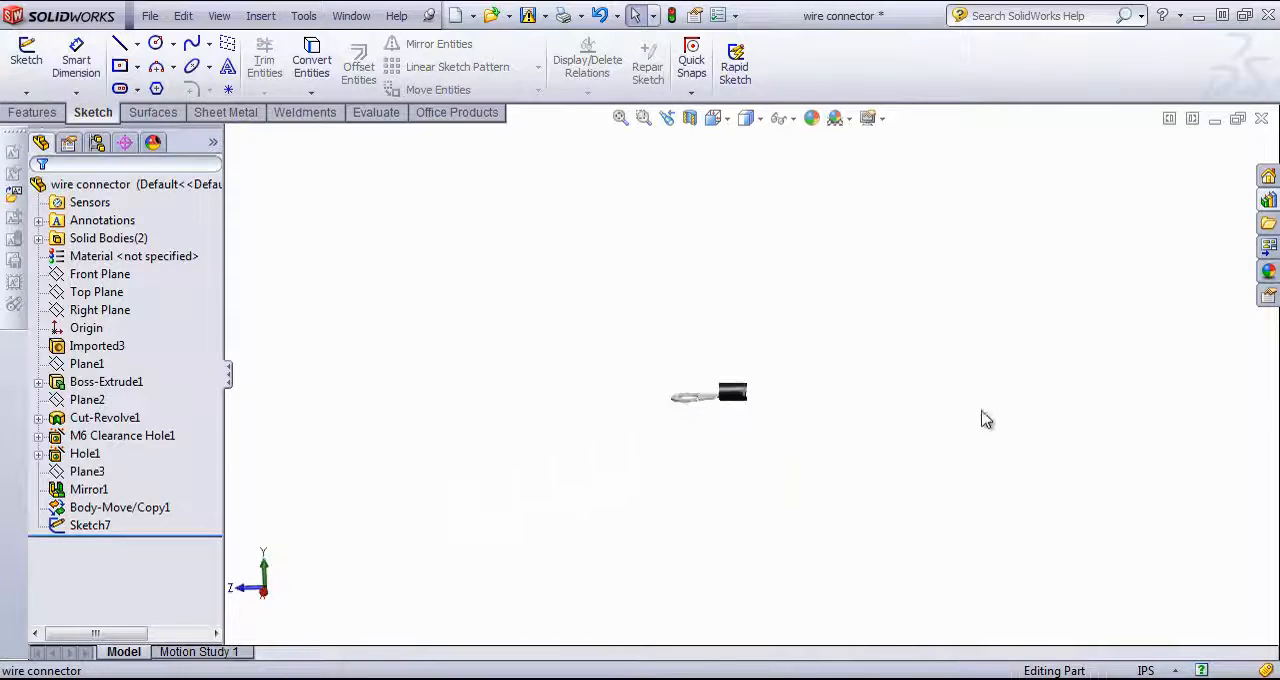
scroll(1022, 290, down, 2)
mouse_move(395, 511)
middle_down()
mouse_move(414, 503)
mouse_move(370, 508)
middle_up()
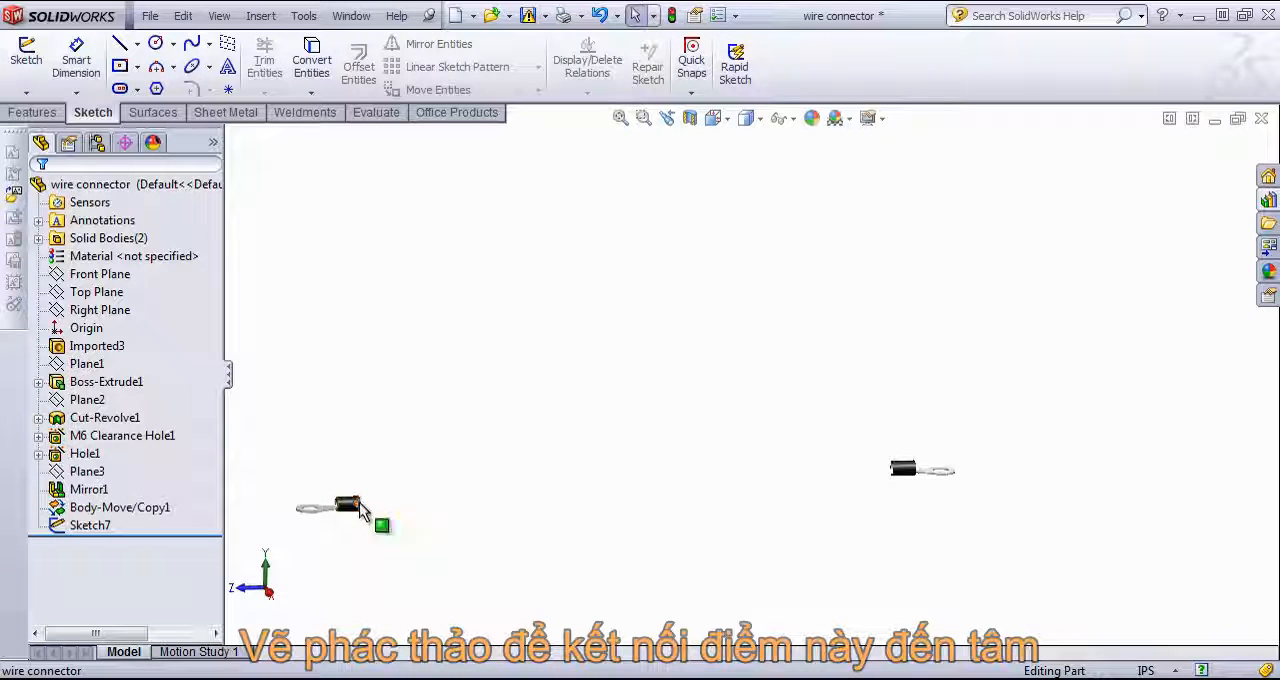
middle_drag(575, 503, 862, 428)
scroll(750, 472, down, 6)
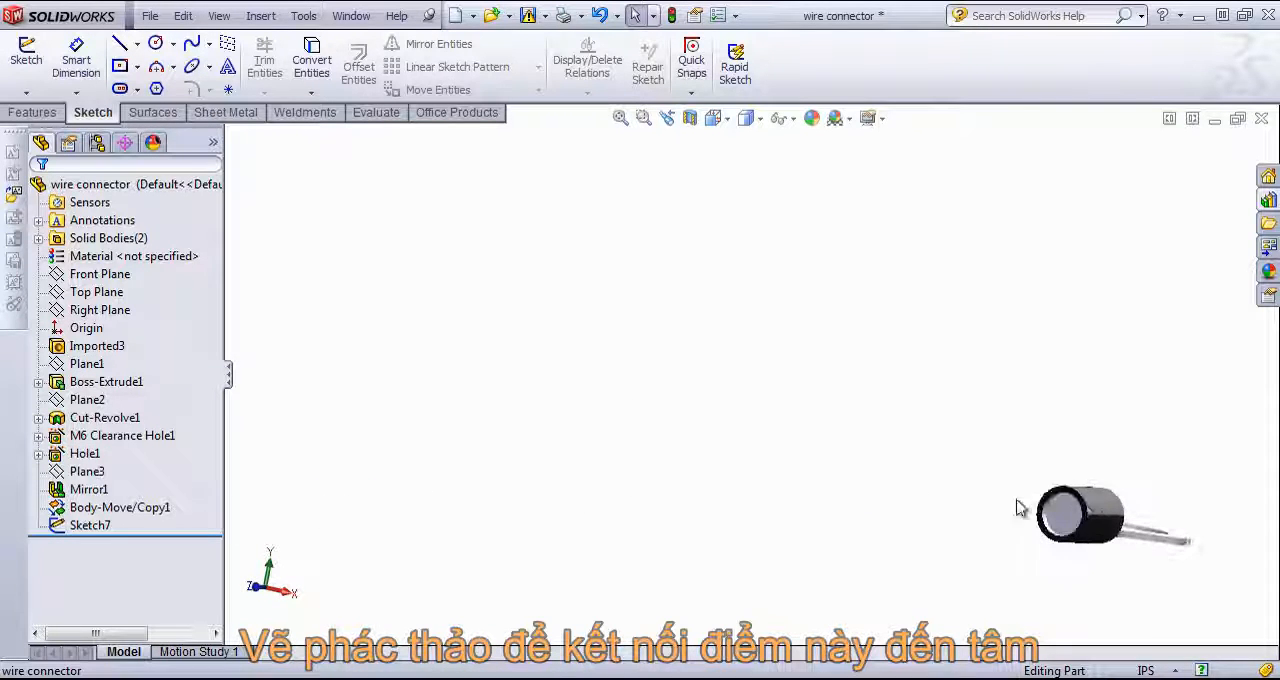
click(1088, 523)
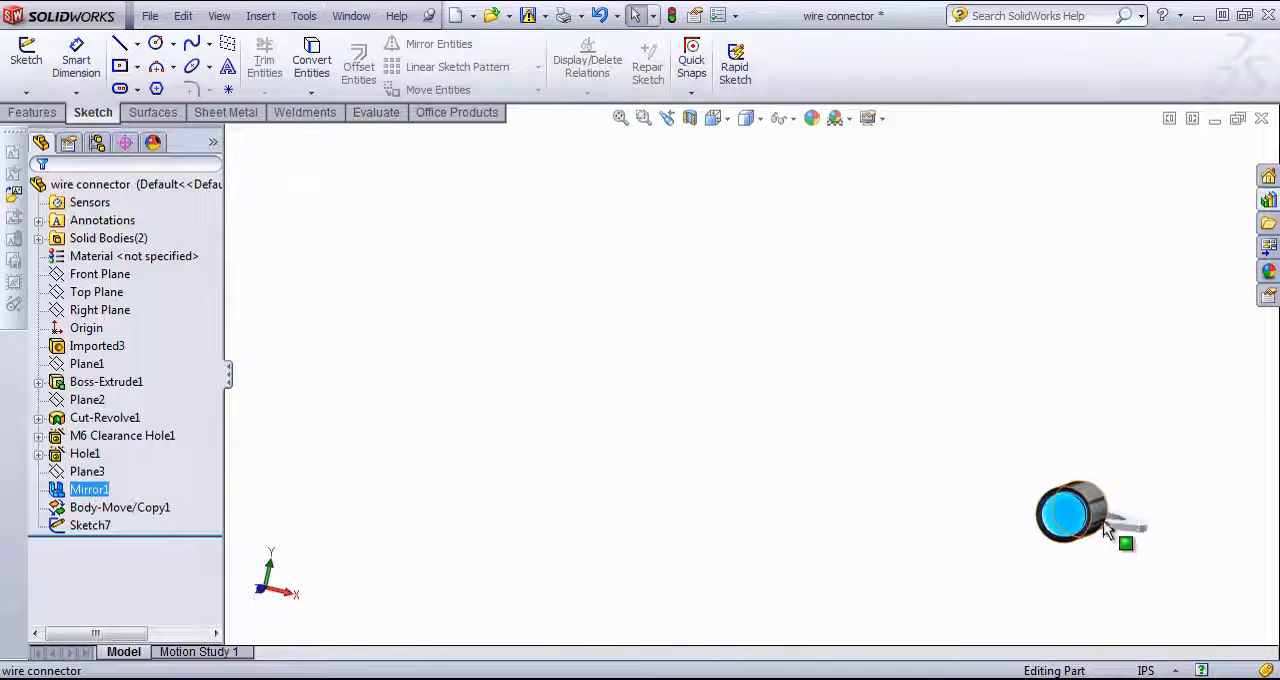
scroll(937, 510, down, 3)
scroll(937, 510, down, 1)
click(973, 467)
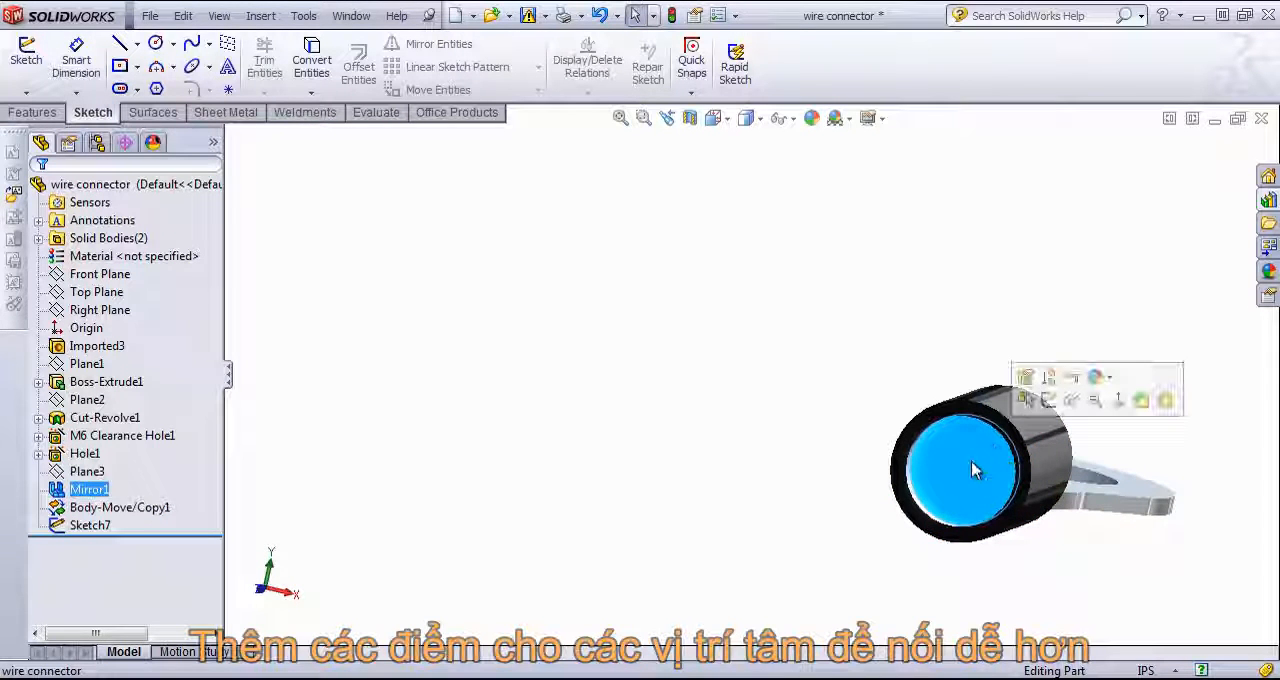
click(1049, 400)
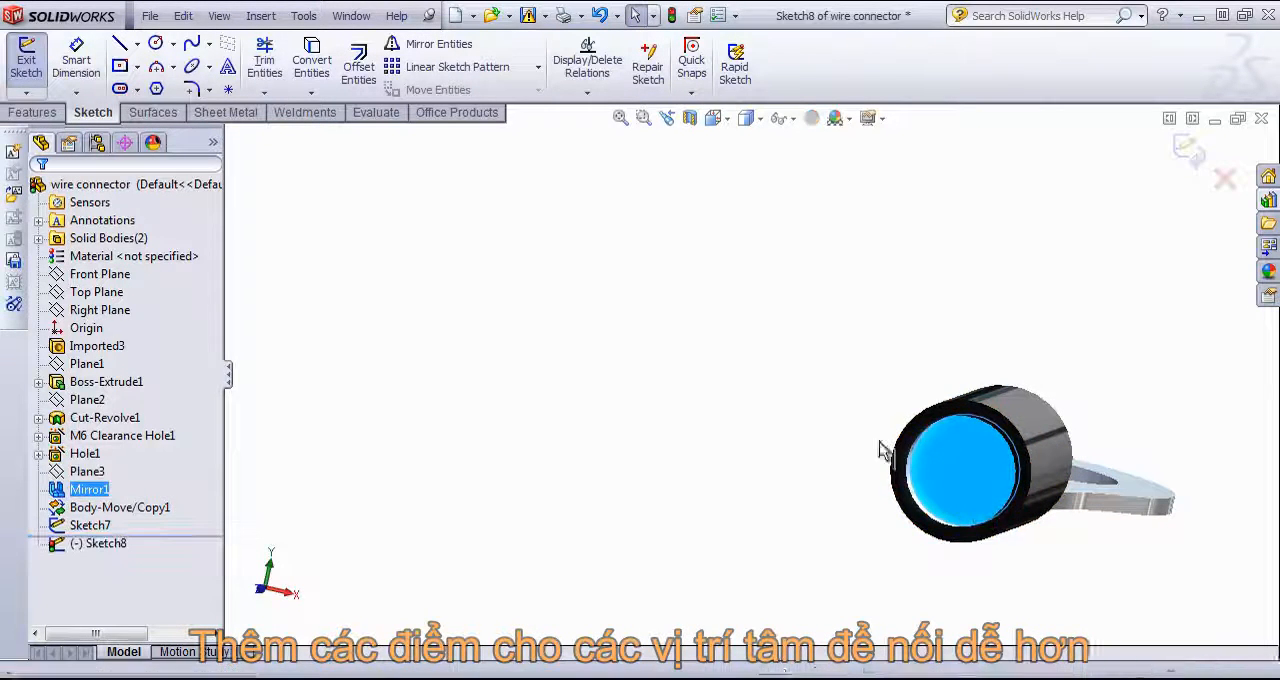
click(228, 90)
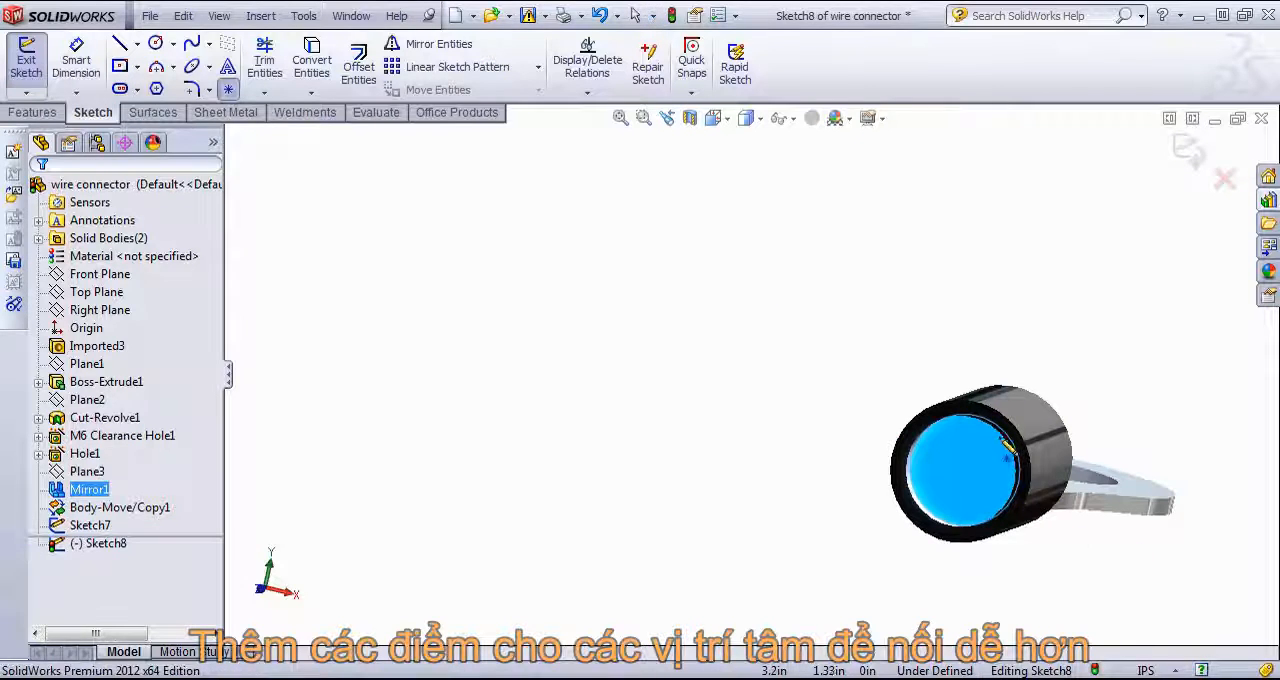
click(969, 476)
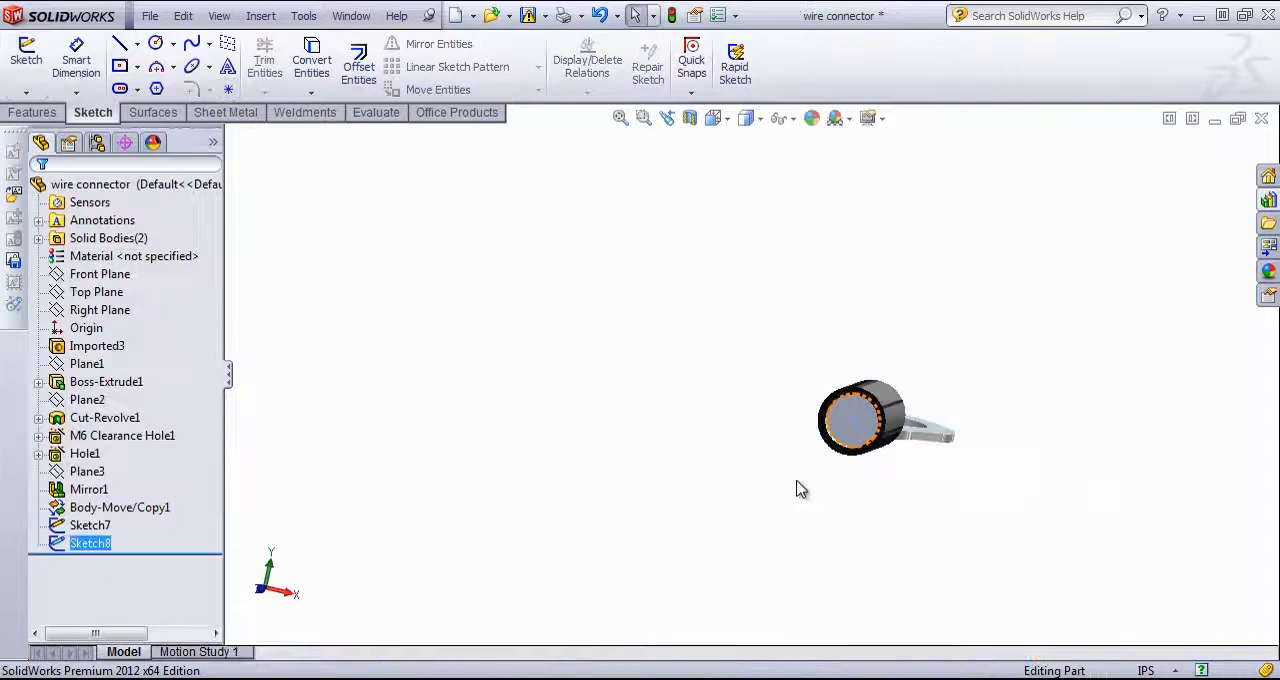
Step: Create a 3D sketch and start a line in the YZ plane at the centre of the first connector's open sleeve end
middle_drag(1050, 453, 432, 427)
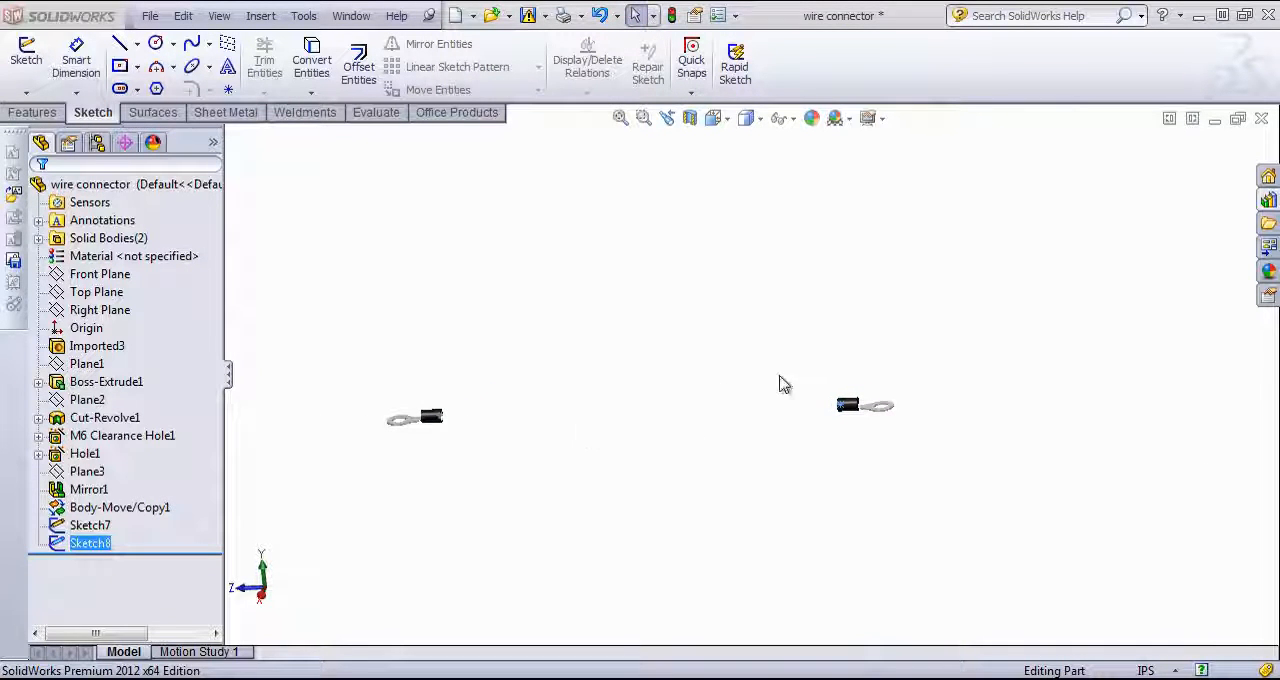
scroll(428, 390, down, 3)
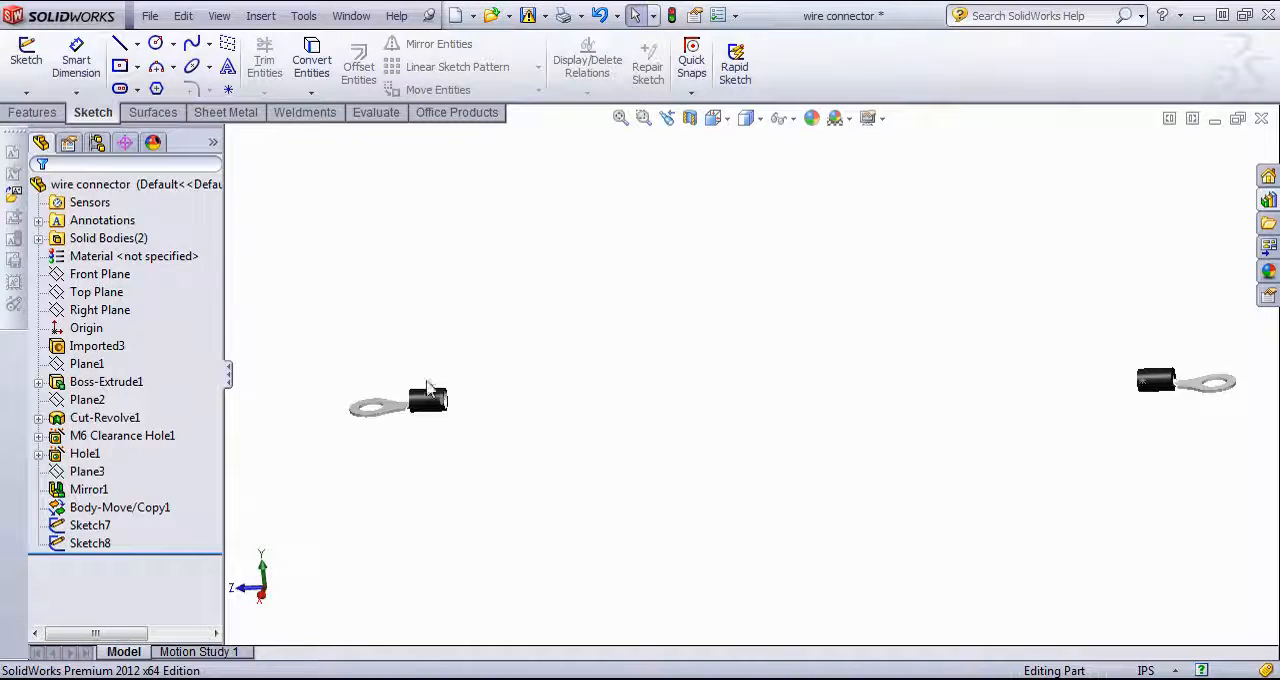
click(26, 92)
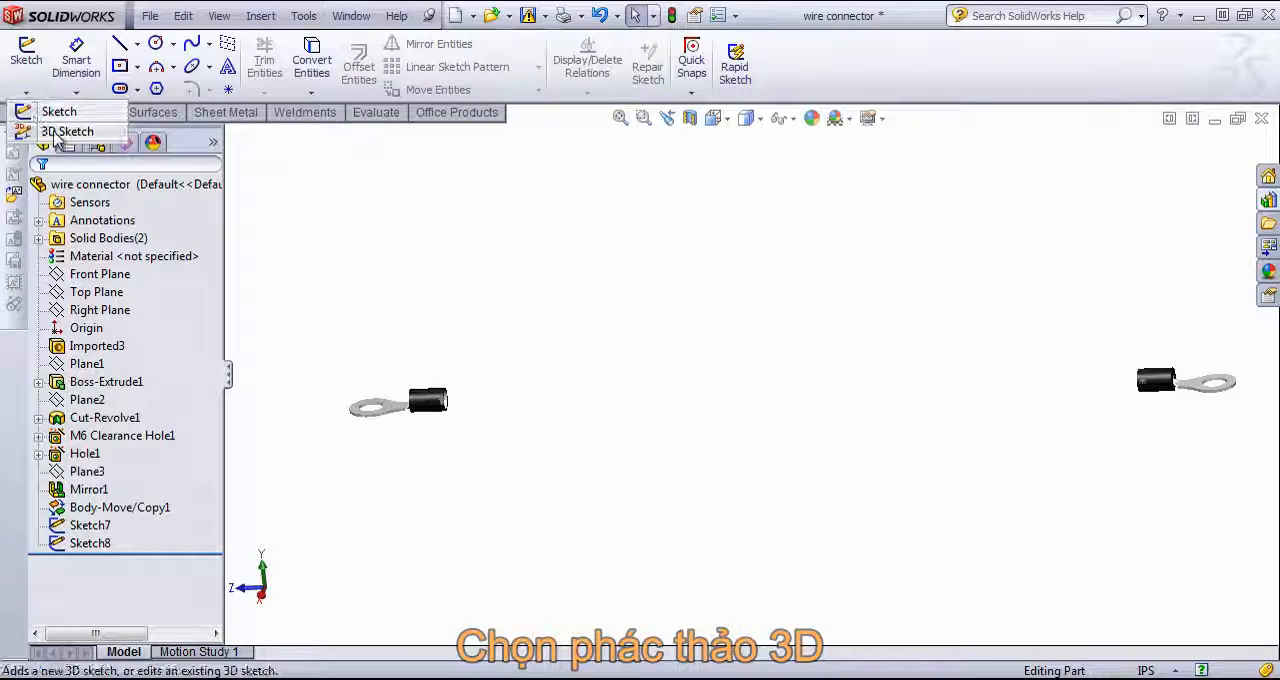
click(62, 132)
middle_drag(807, 414, 818, 362)
click(120, 44)
scroll(582, 478, down, 3)
key(Tab)
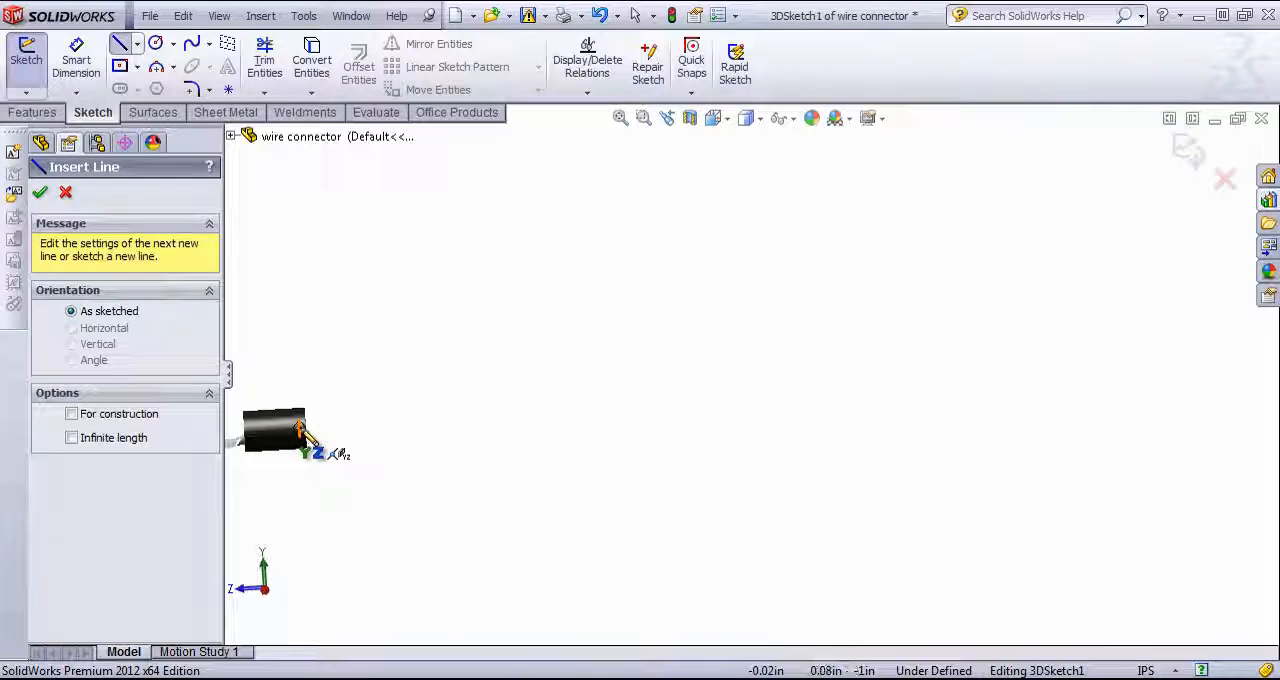
click(301, 430)
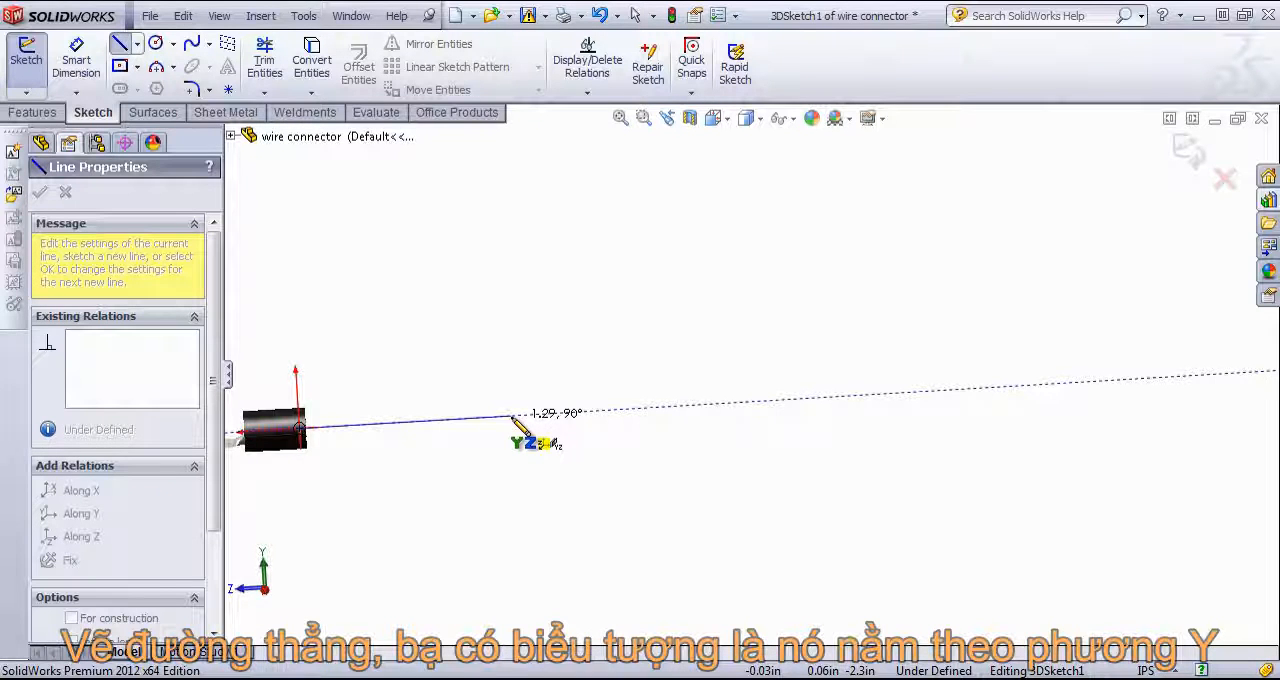
Step: Switch the pending line's drawing plane to XY and examine its preview from several view angles
middle_drag(512, 418, 494, 528)
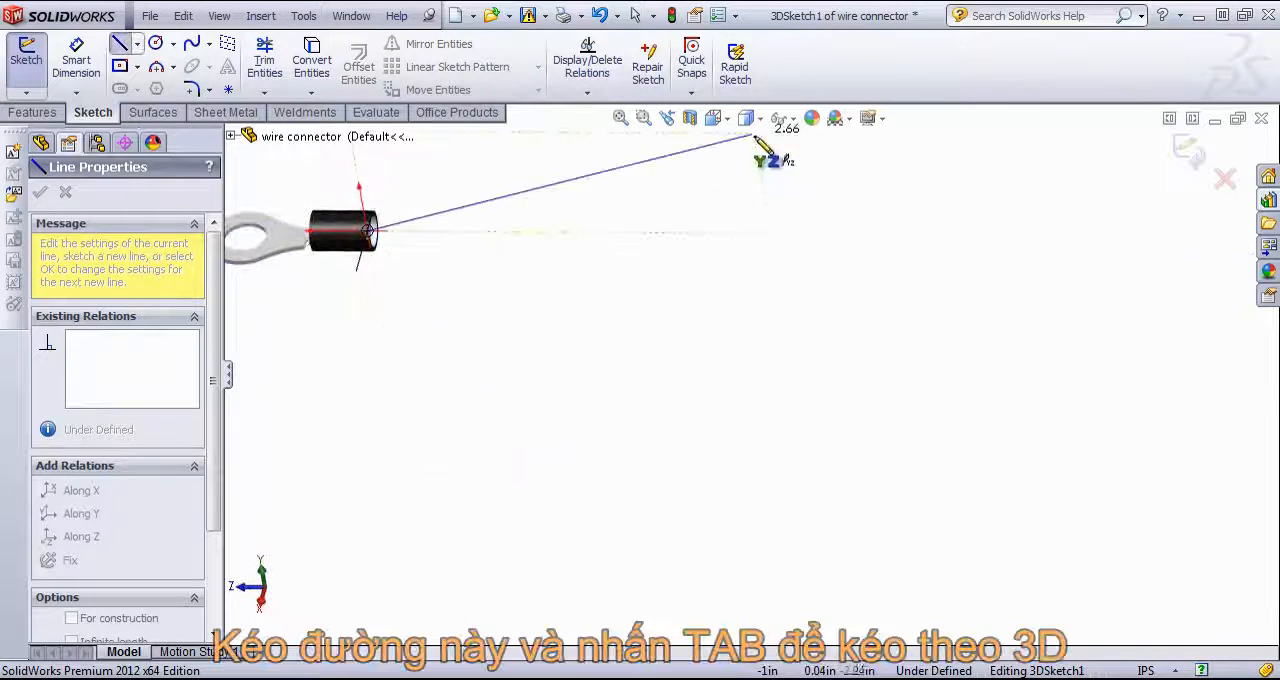
scroll(688, 340, up, 3)
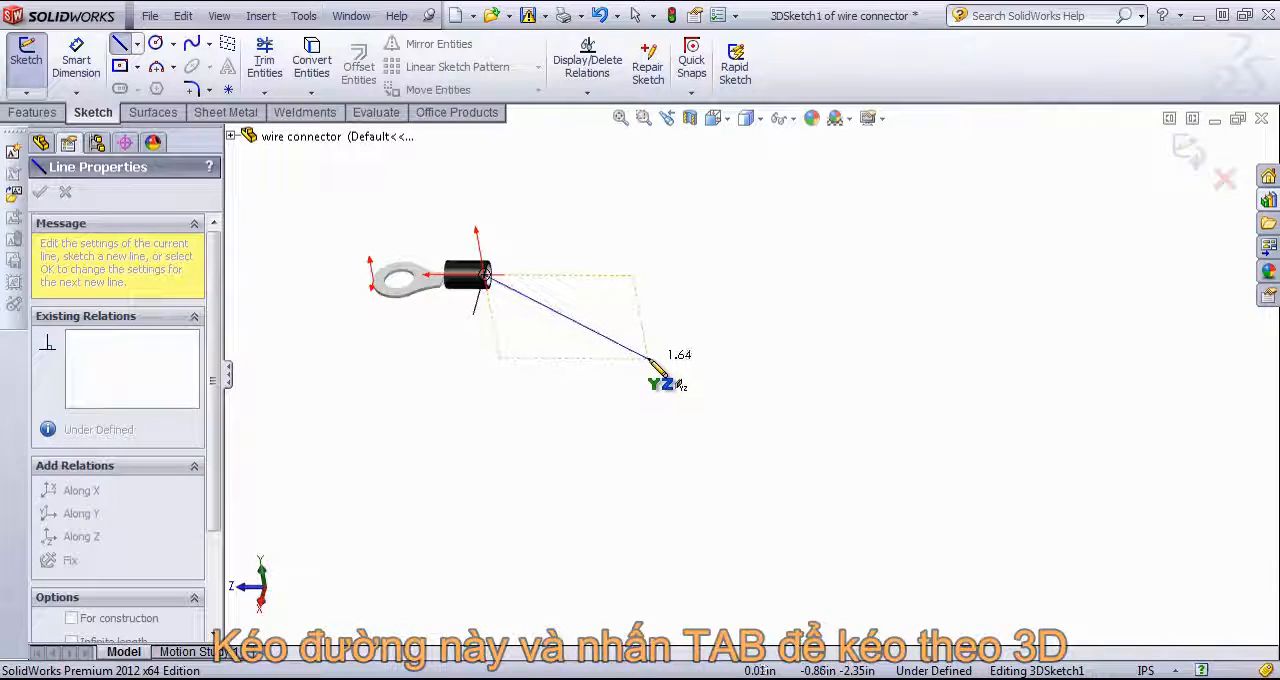
key(Tab)
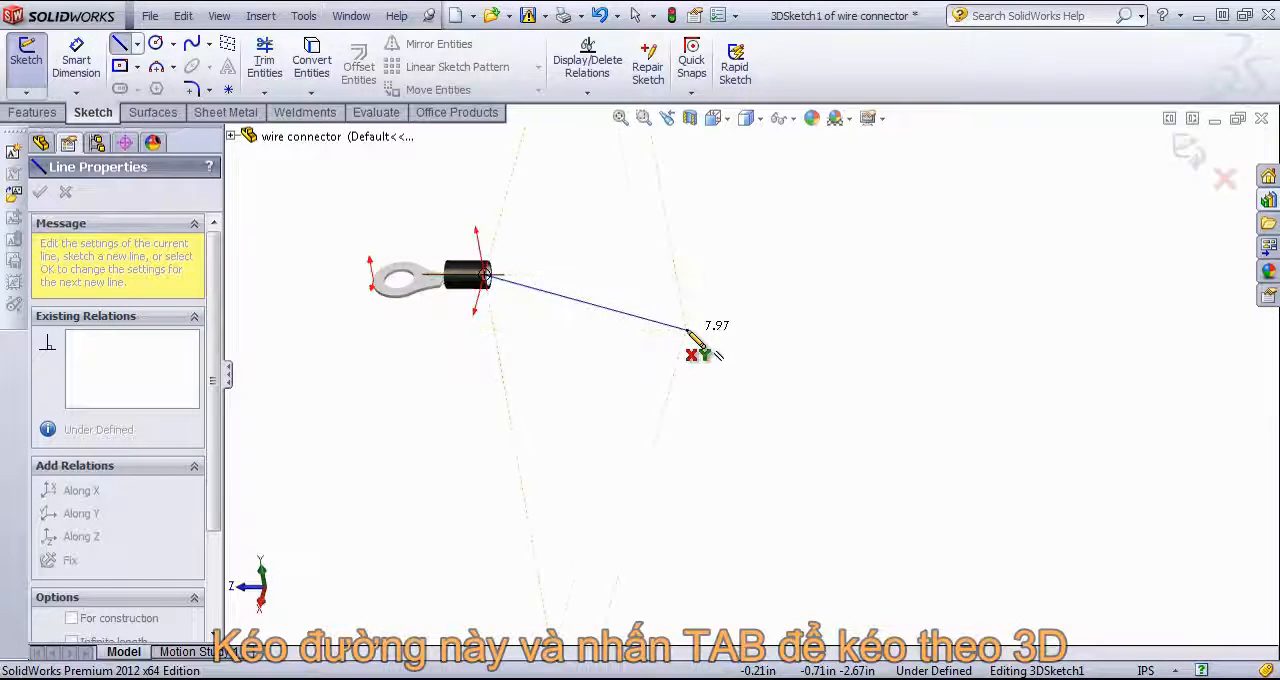
middle_drag(640, 250, 760, 325)
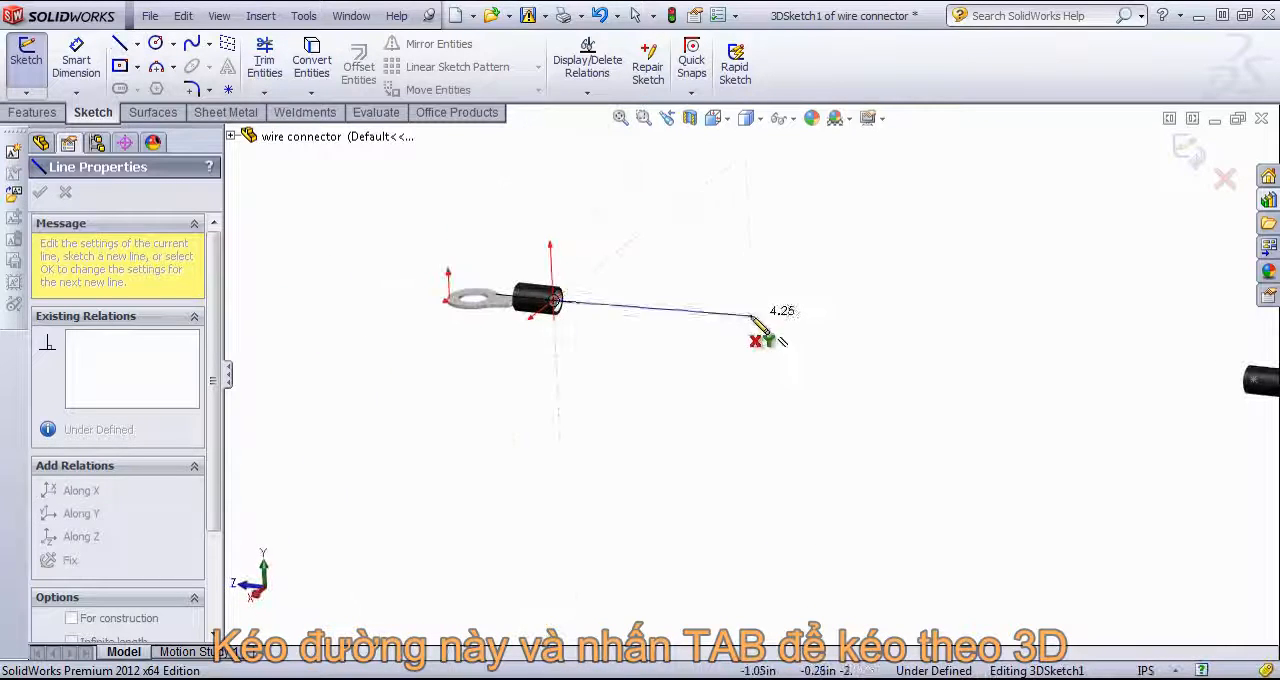
middle_drag(690, 343, 950, 372)
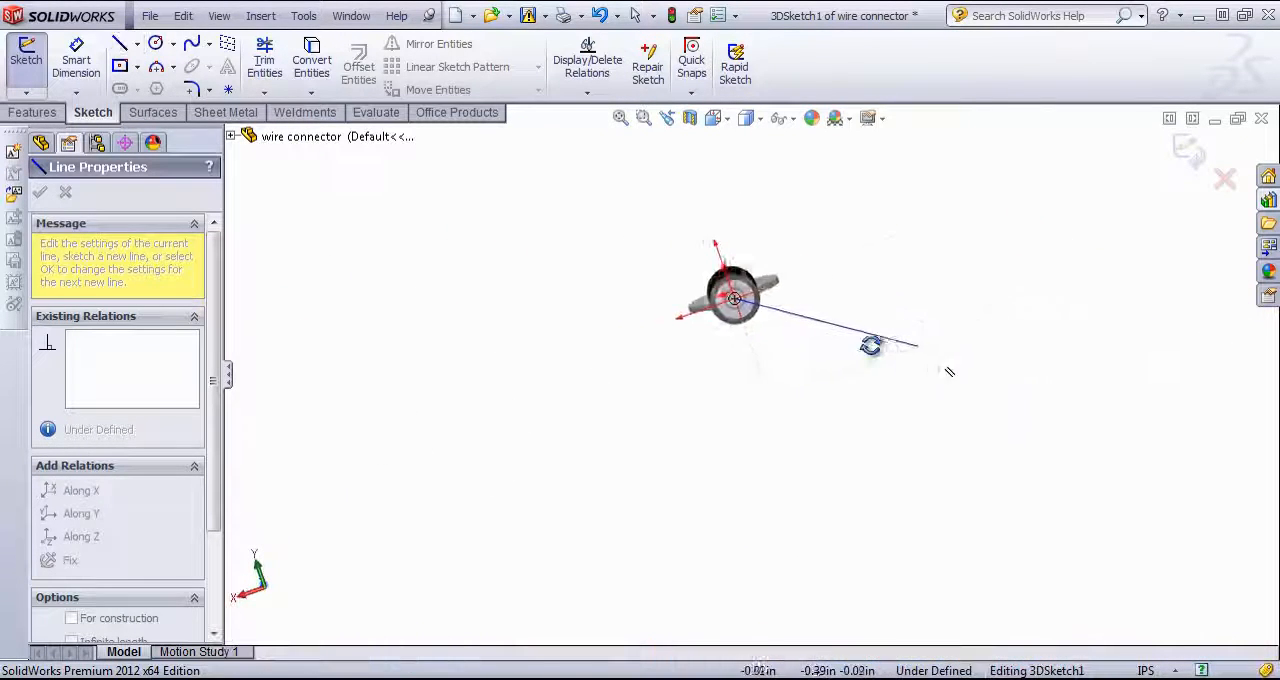
middle_drag(871, 346, 870, 345)
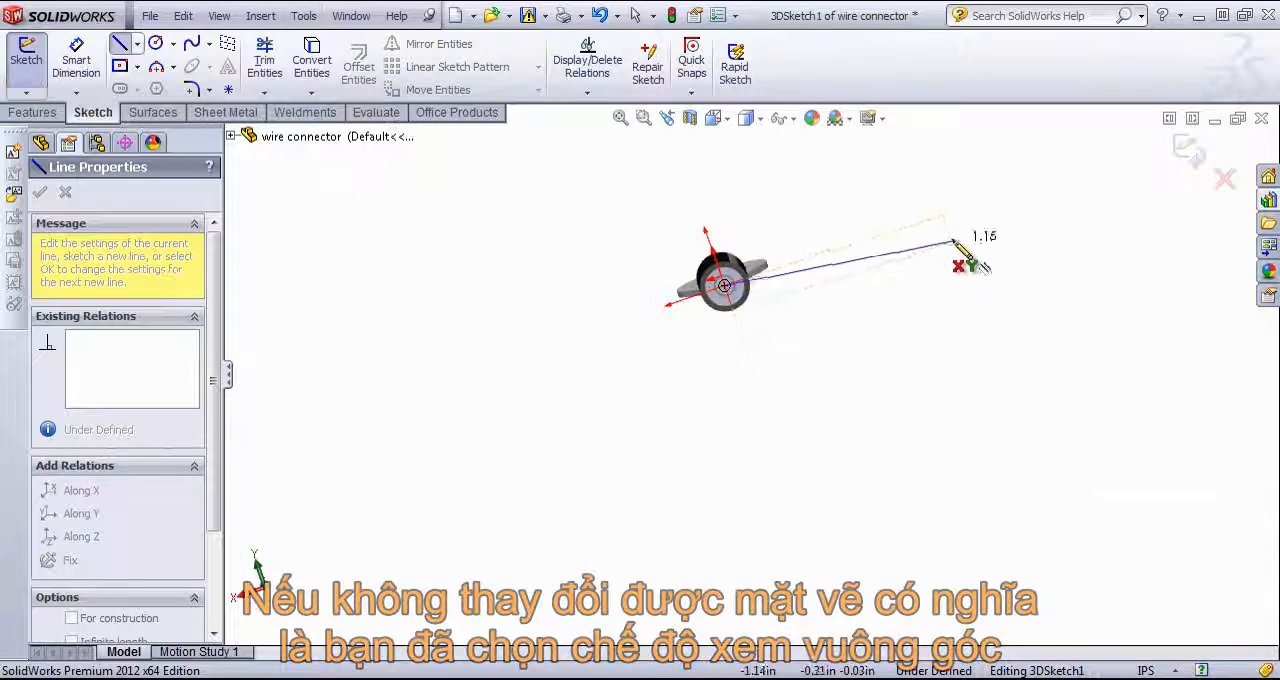
mouse_move(892, 350)
middle_down()
mouse_move(891, 317)
mouse_move(909, 320)
middle_up()
scroll(612, 371, up, 2)
scroll(434, 386, up, 2)
scroll(431, 386, down, 3)
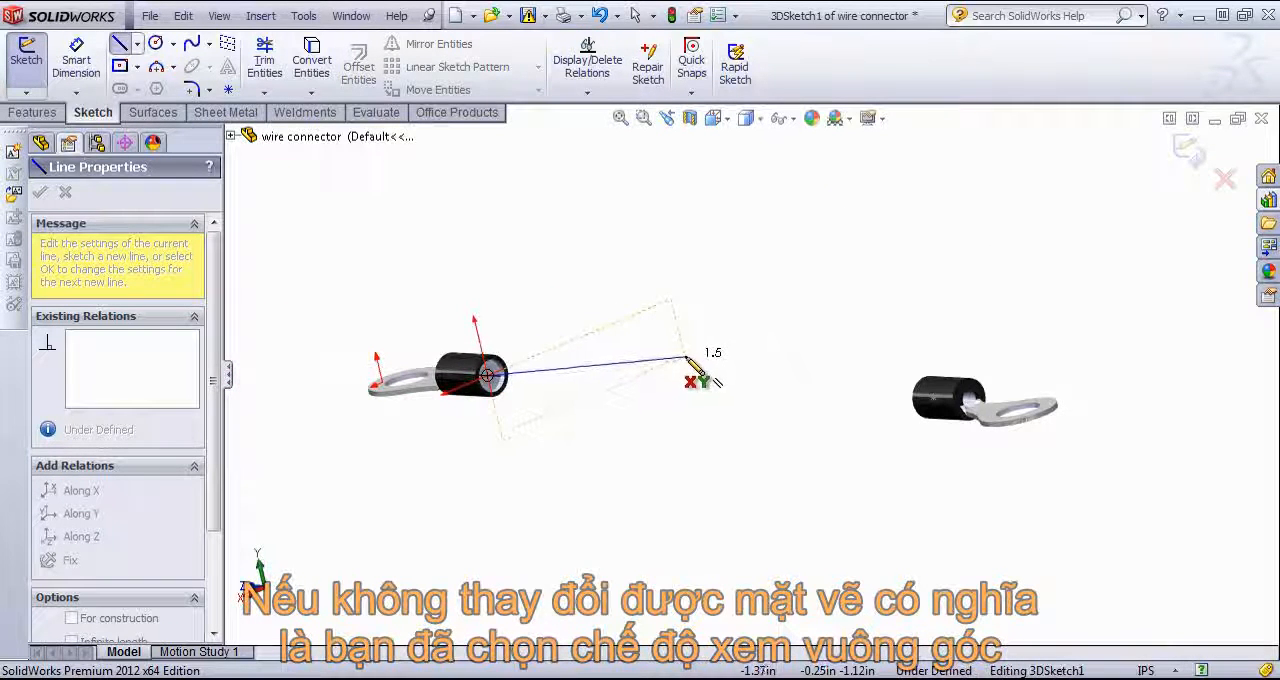
Step: Return to the YZ plane, draw the line about 1.6 in along Z toward the mirrored connector, and exit the Line tool
key(Tab)
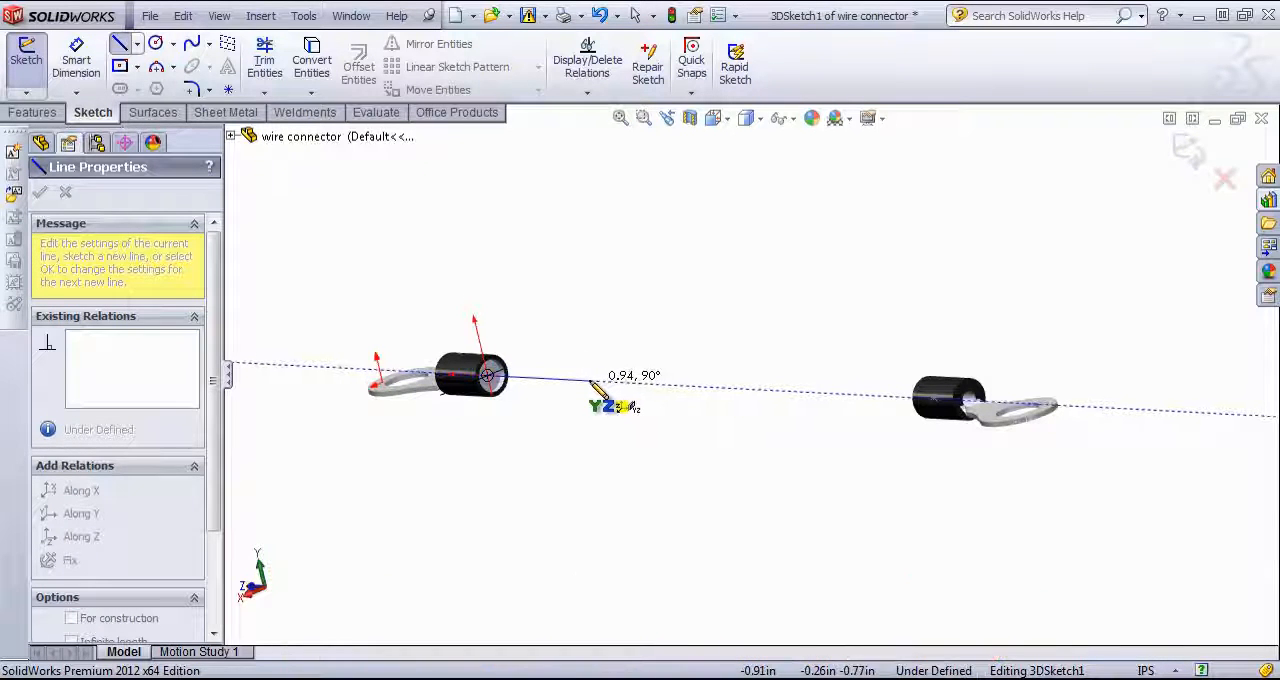
click(659, 384)
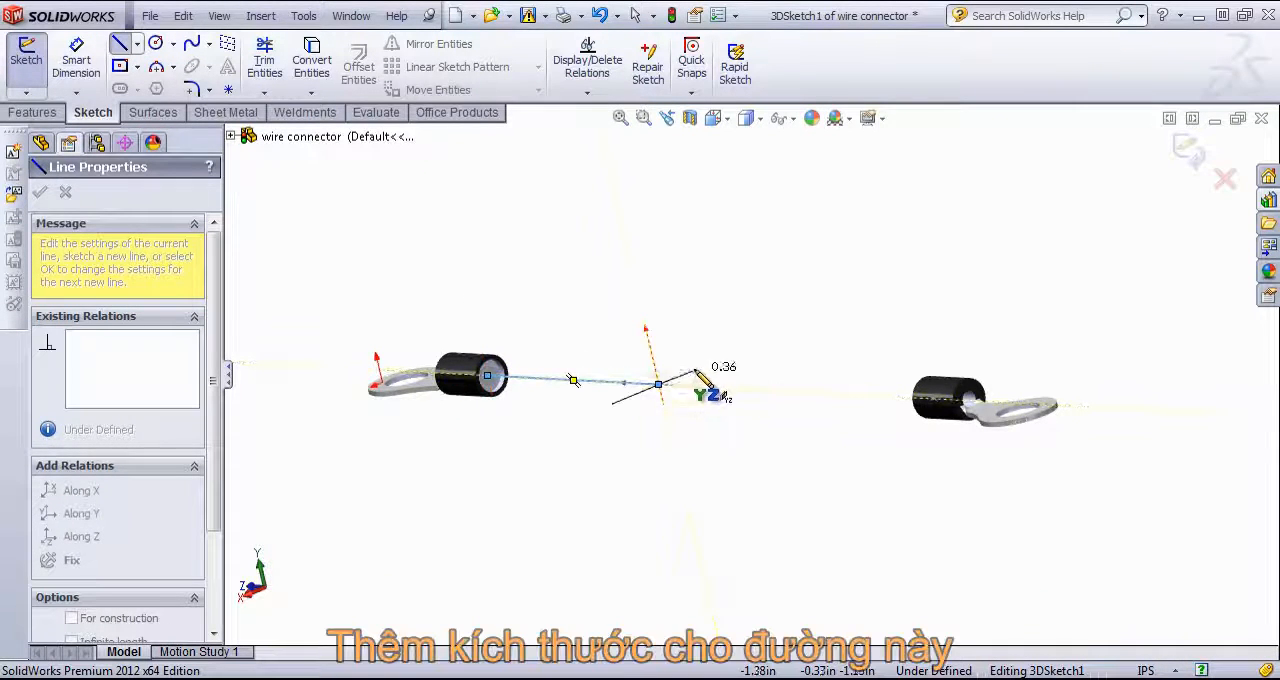
right_click(705, 371)
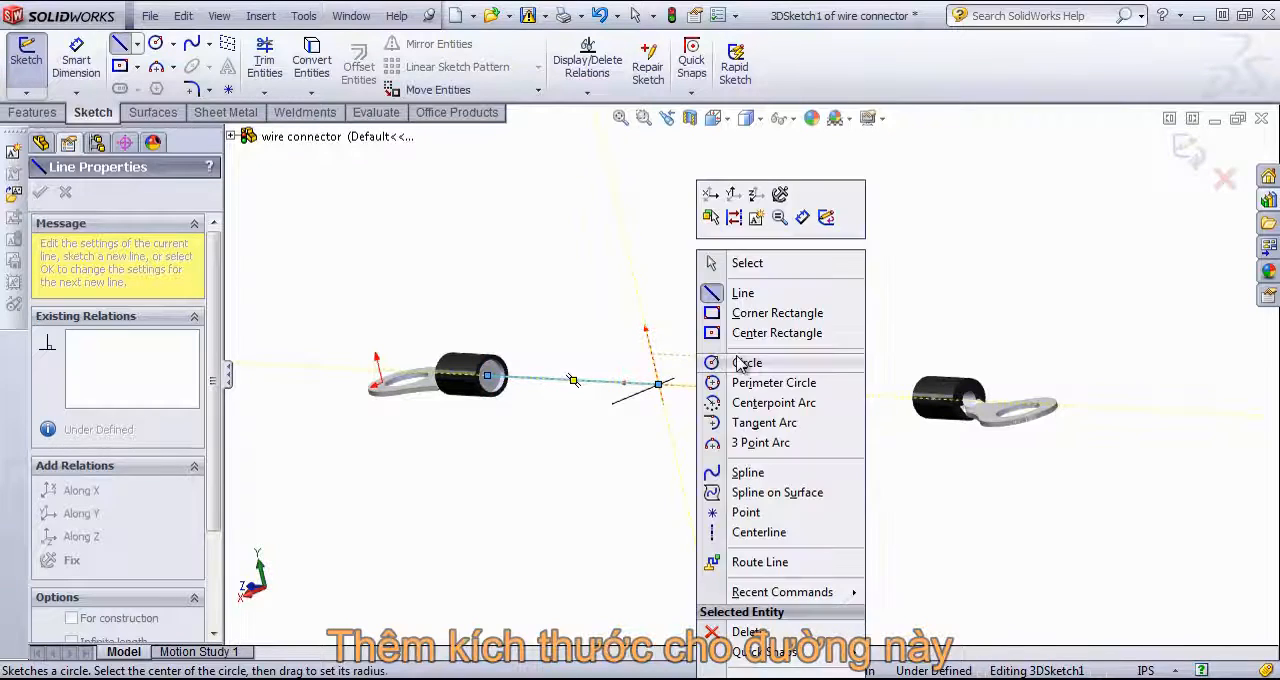
click(747, 263)
Step: Dimension the new line's length as 2 in and exit the dimension tool
scroll(725, 320, down, 3)
scroll(735, 348, up, 2)
key(s)
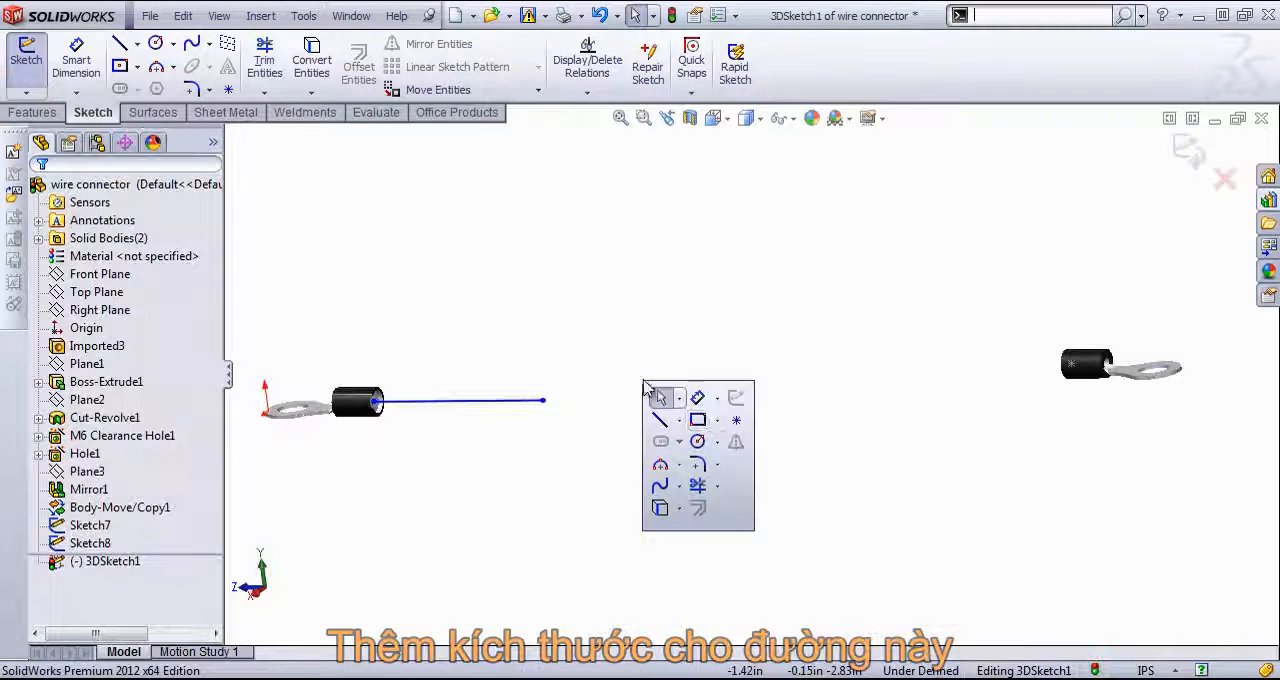
click(697, 398)
click(466, 401)
click(458, 458)
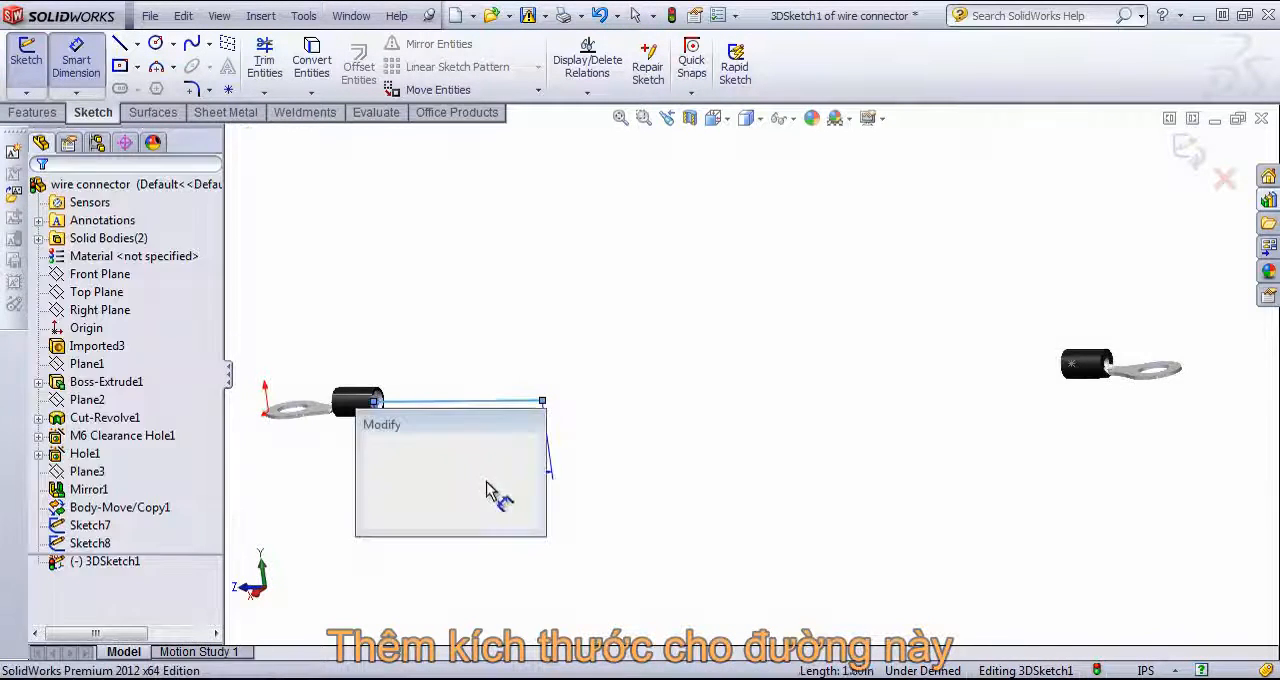
text(2)
key(Return)
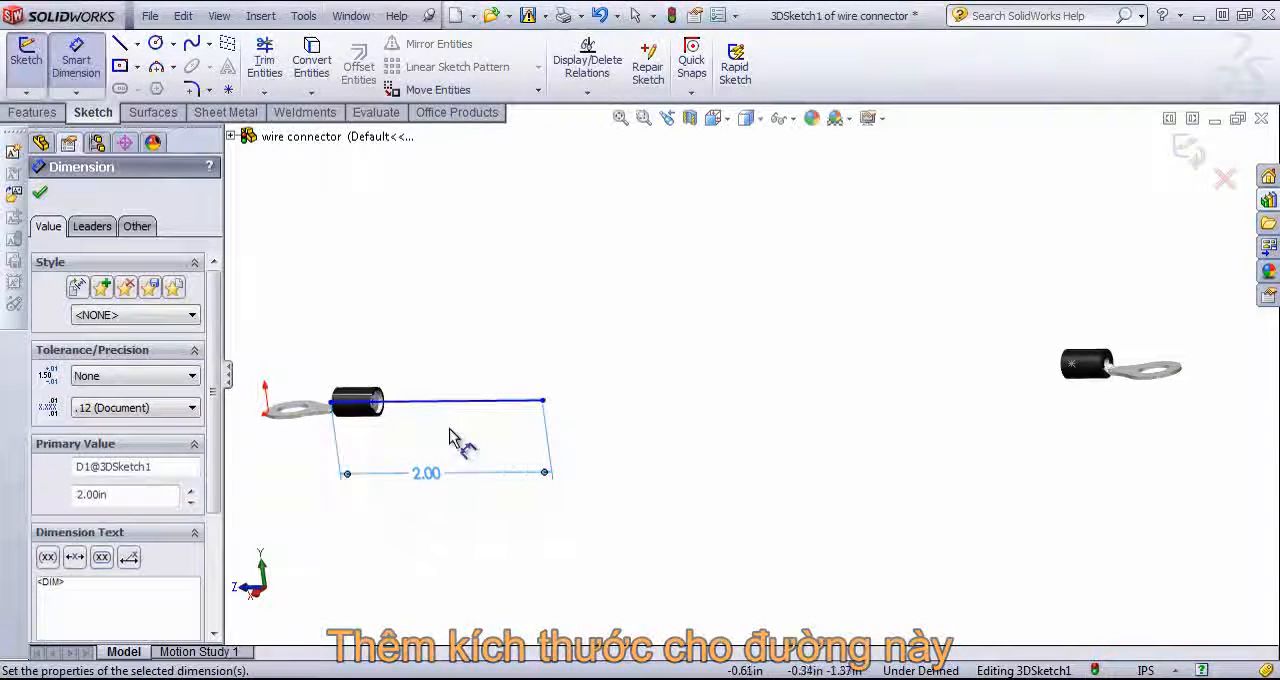
right_click(384, 312)
click(434, 266)
scroll(374, 443, down, 2)
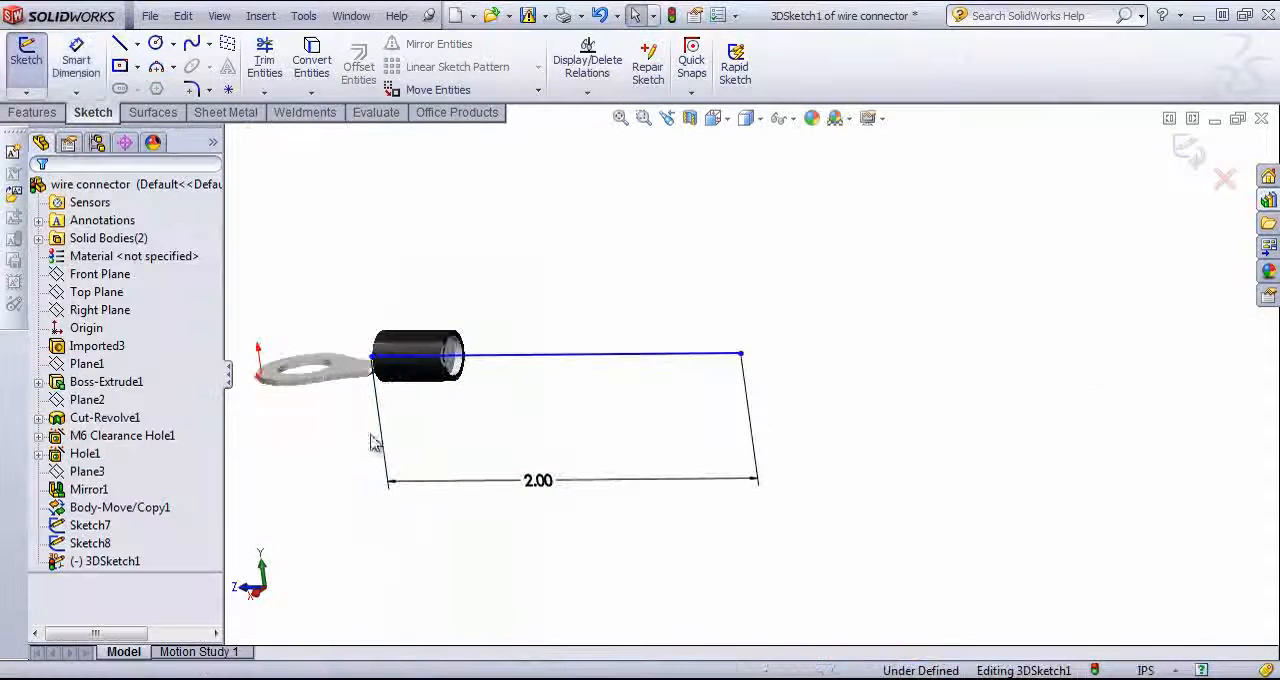
Step: Check the line's endpoints and delete its 2 in length dimension
click(372, 359)
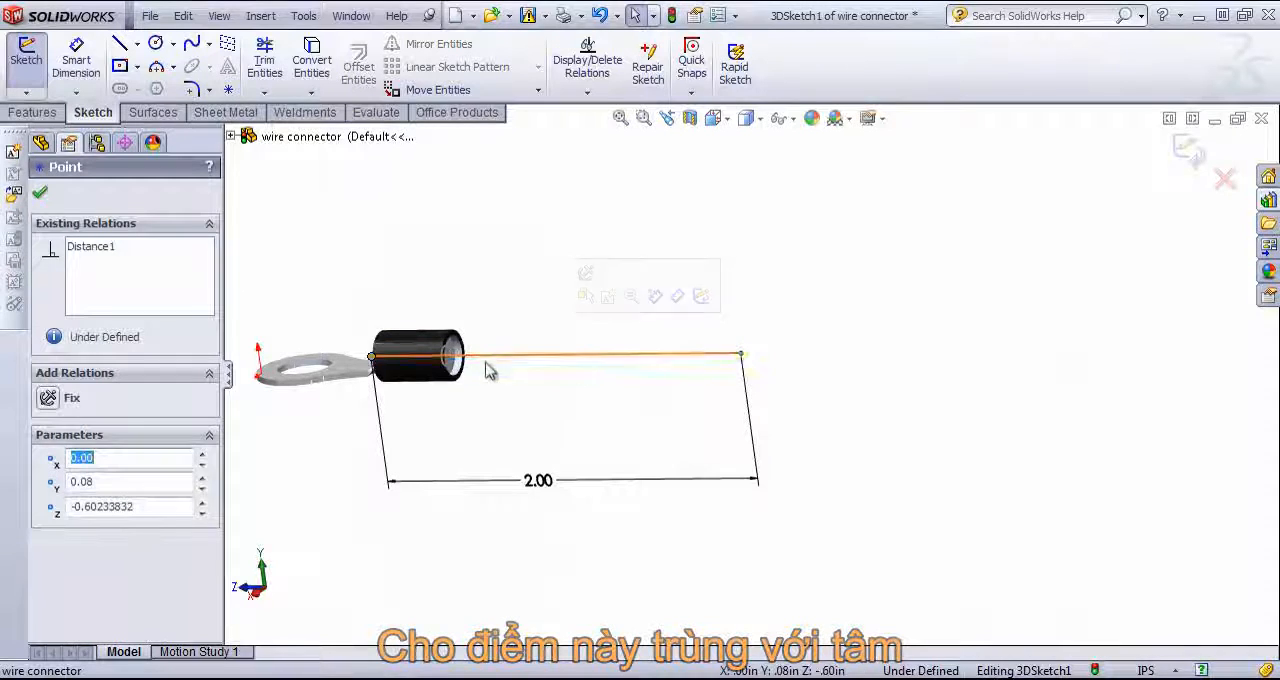
click(740, 353)
click(546, 484)
key(Delete)
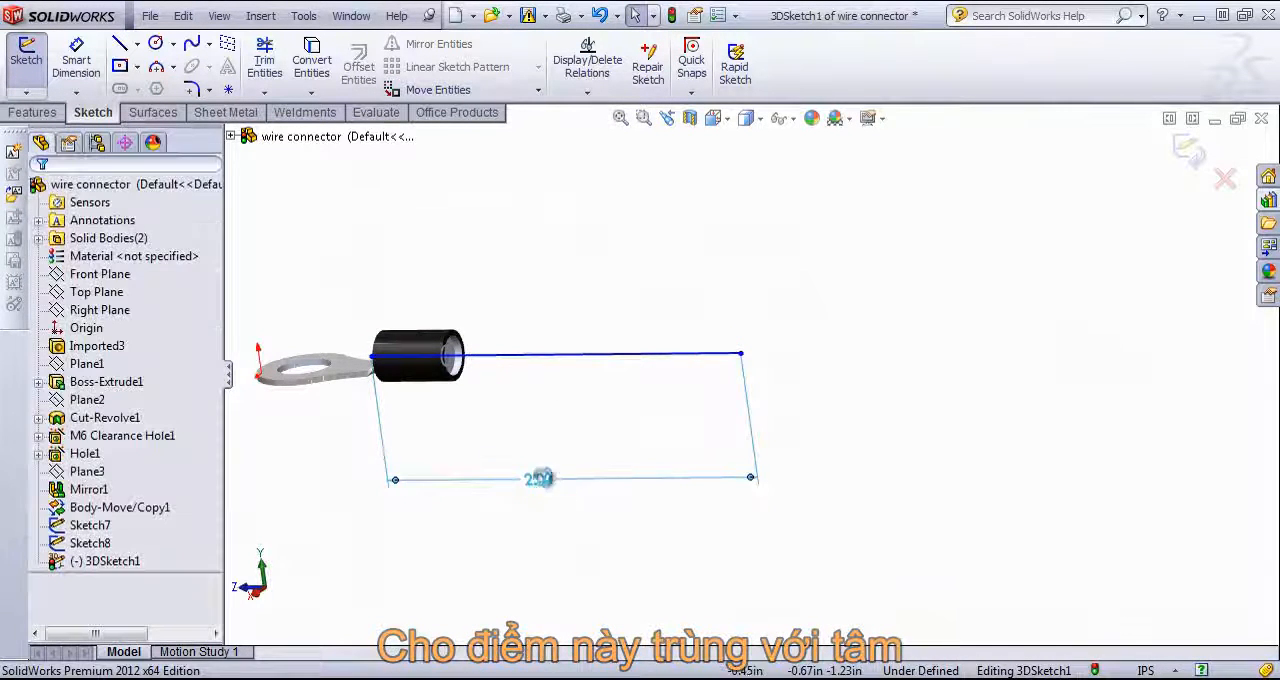
Step: Pull the line's start point out of the first sleeve and make it coincident with the profile circle's centre
drag(371, 356, 493, 357)
scroll(438, 355, down, 5)
ctrl+middle_drag(495, 356, 548, 360)
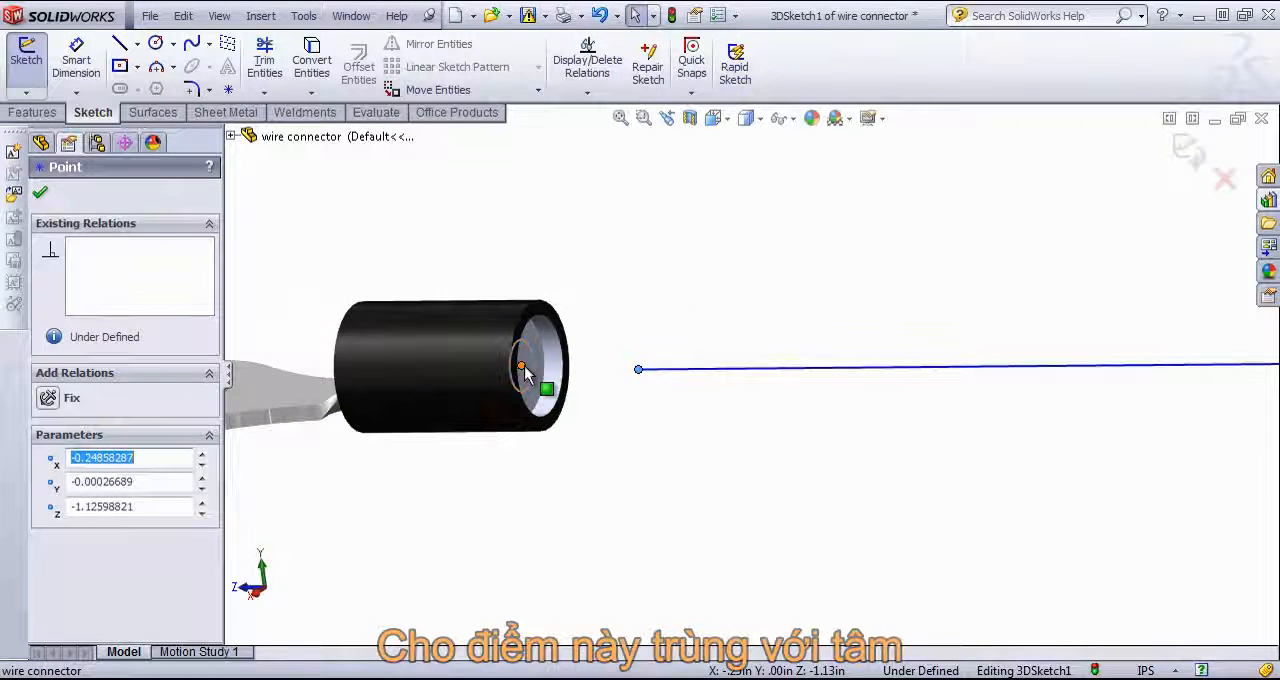
ctrl+click(522, 366)
click(46, 588)
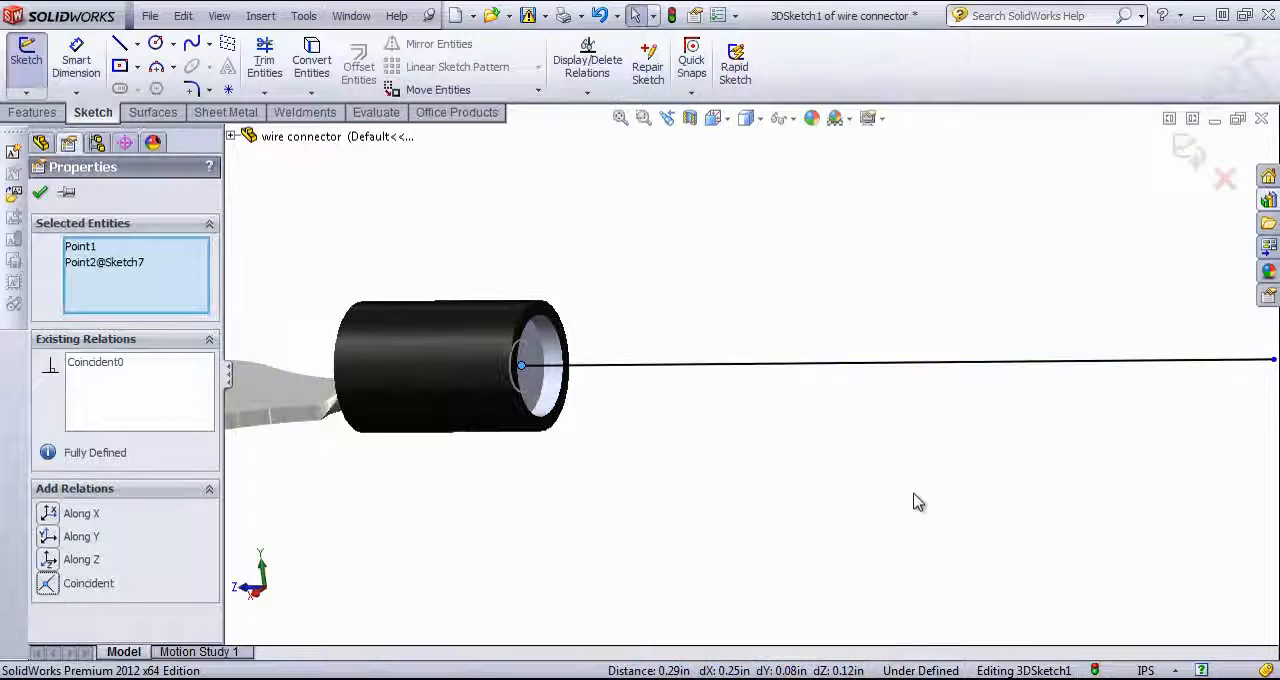
Step: Dimension the length of the line starting at the profile circle's centre as 2 in
scroll(920, 483, up, 3)
click(909, 443)
key(s)
click(970, 440)
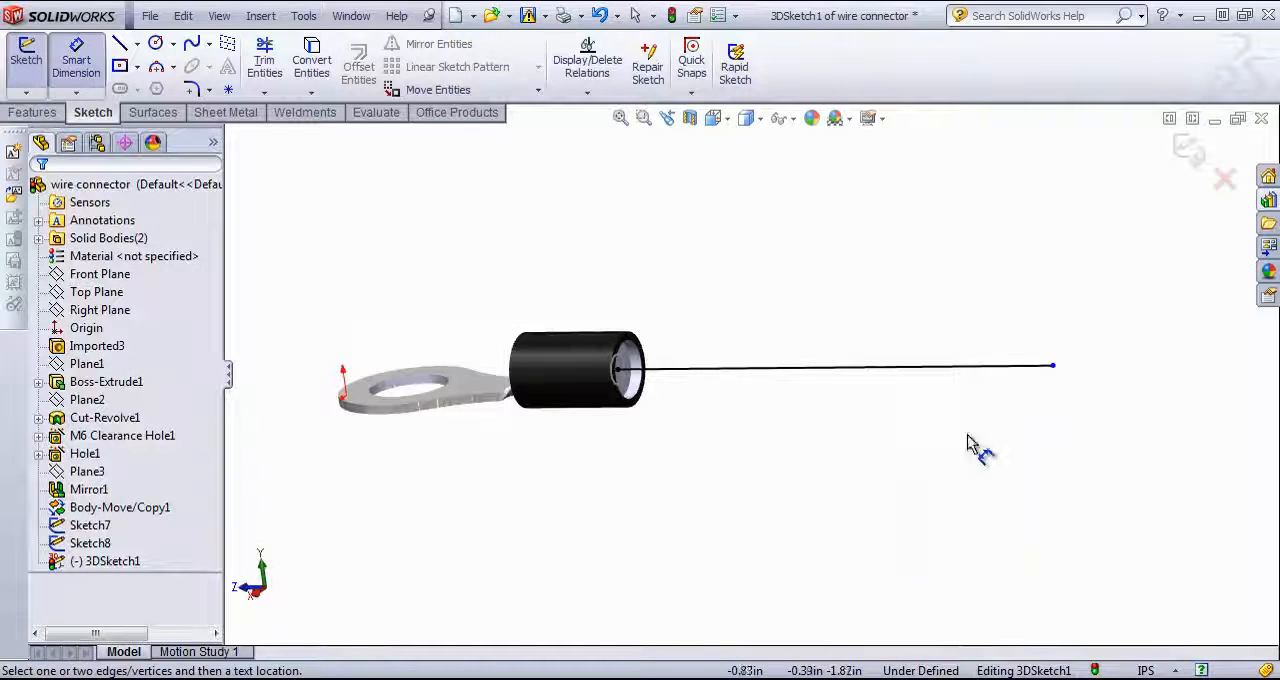
click(908, 367)
click(886, 488)
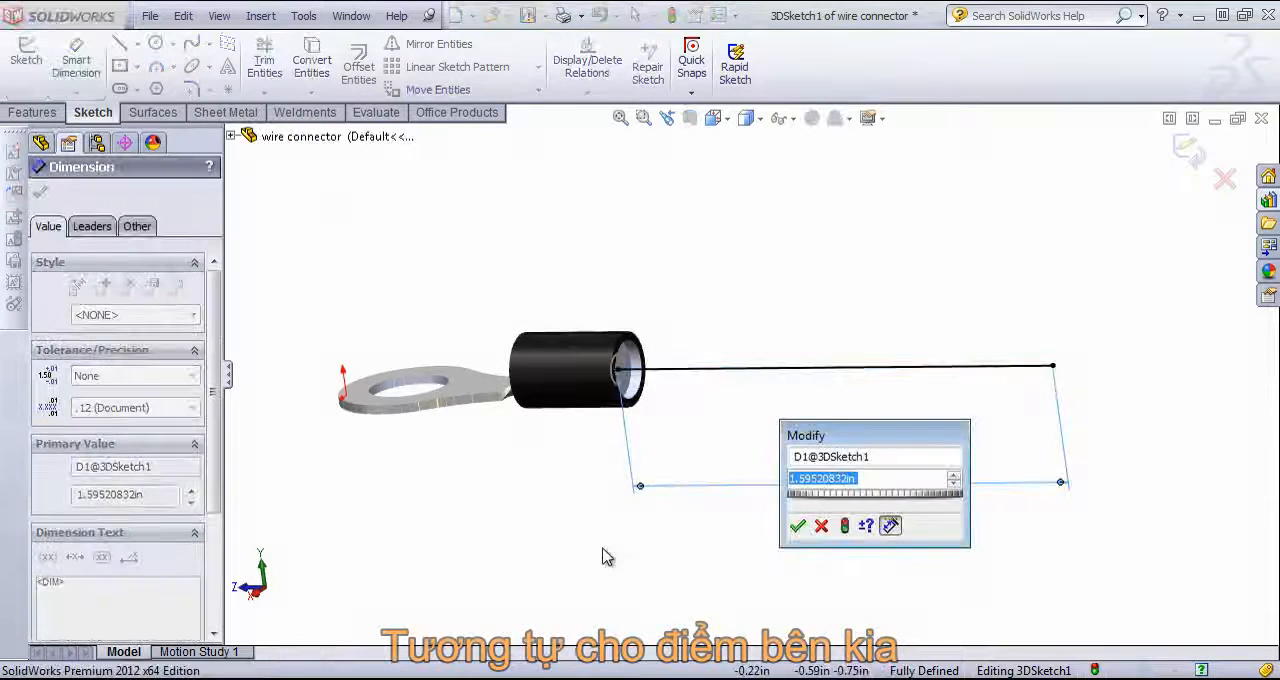
text(2)
key(Return)
Step: Draw a line about 1.84 in long along Z from the mirrored connector's centre point toward the first connector
scroll(1010, 358, up, 5)
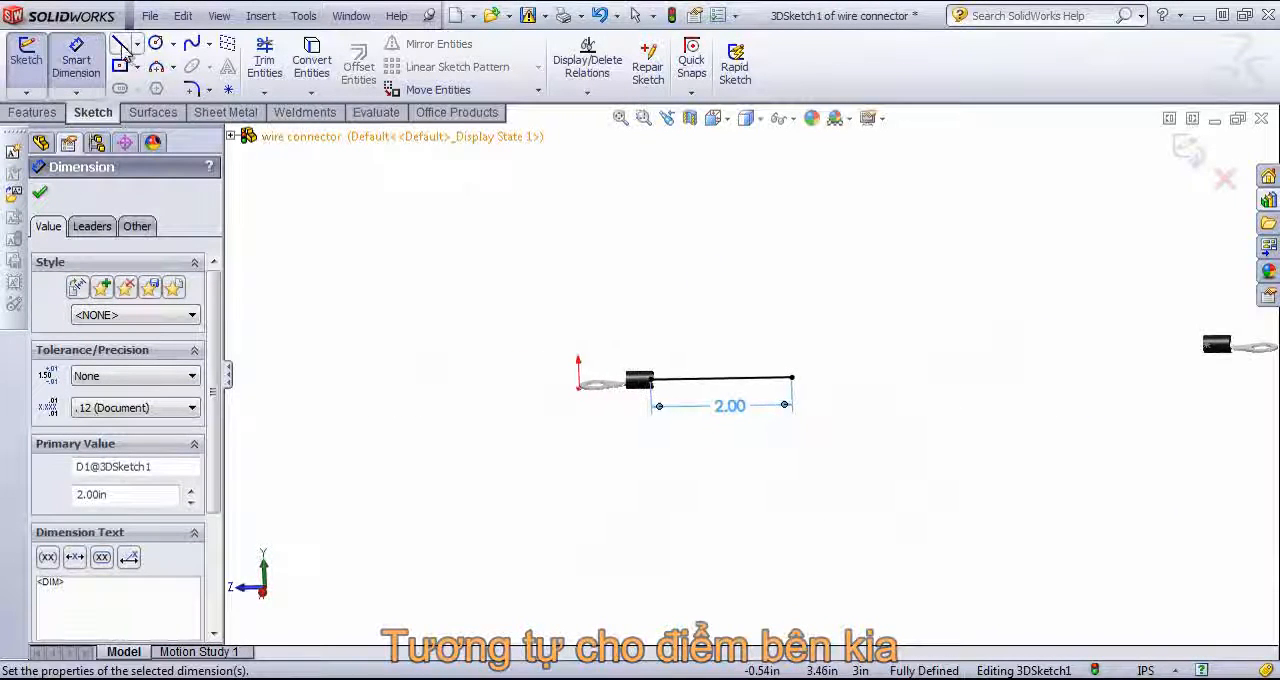
click(120, 43)
click(1207, 345)
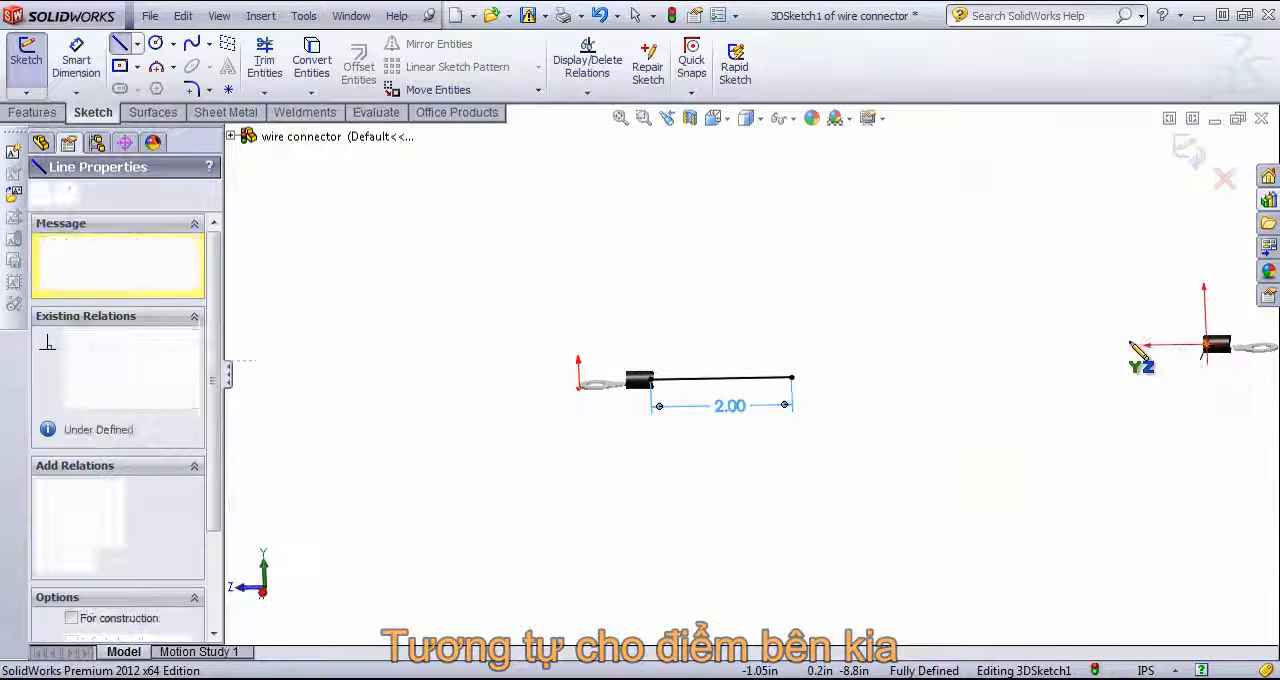
click(1083, 350)
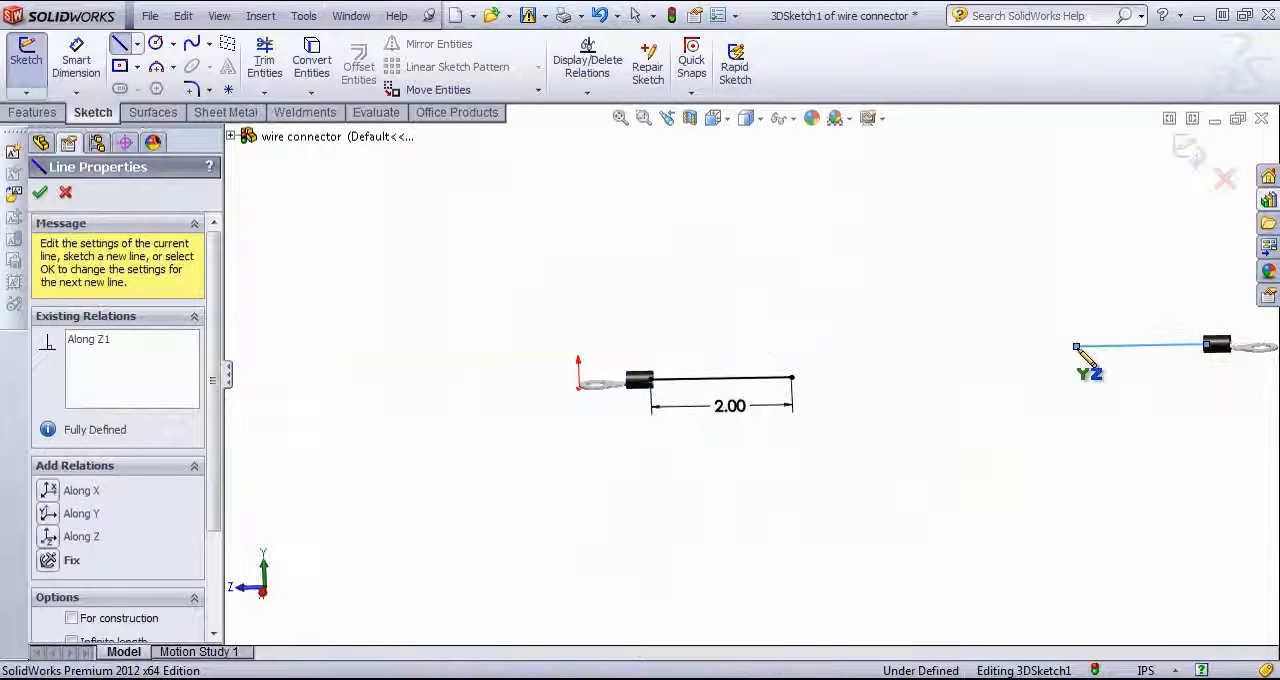
Step: Continue with a slanted line in the ZX plane from the new line's free end and exit the Line tool
middle_drag(1029, 314, 1025, 380)
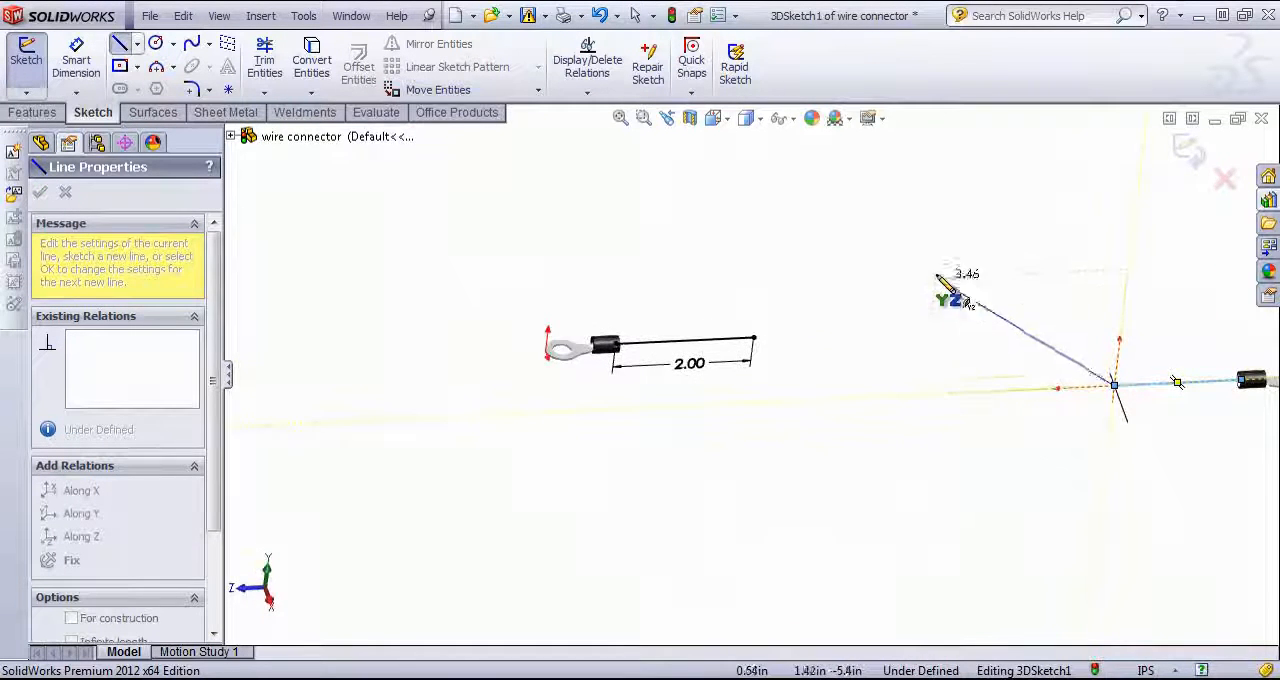
mouse_move(943, 290)
middle_down()
mouse_move(957, 320)
mouse_move(943, 371)
mouse_move(961, 401)
middle_up()
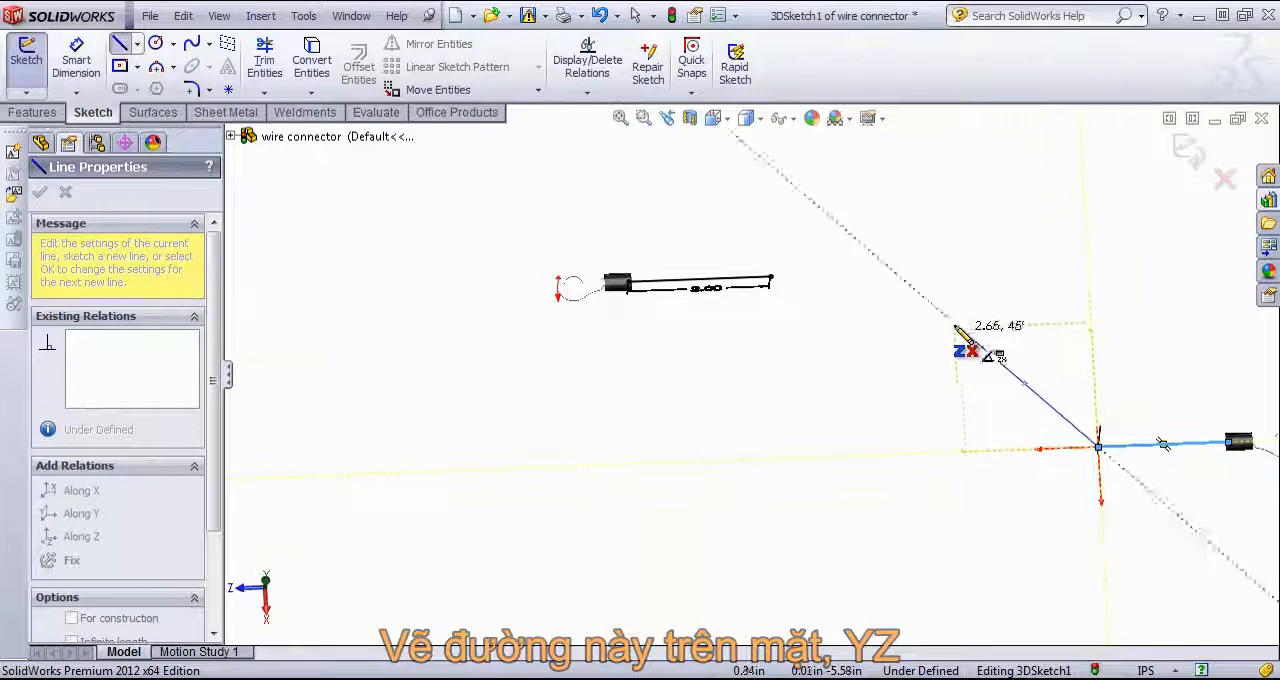
click(887, 308)
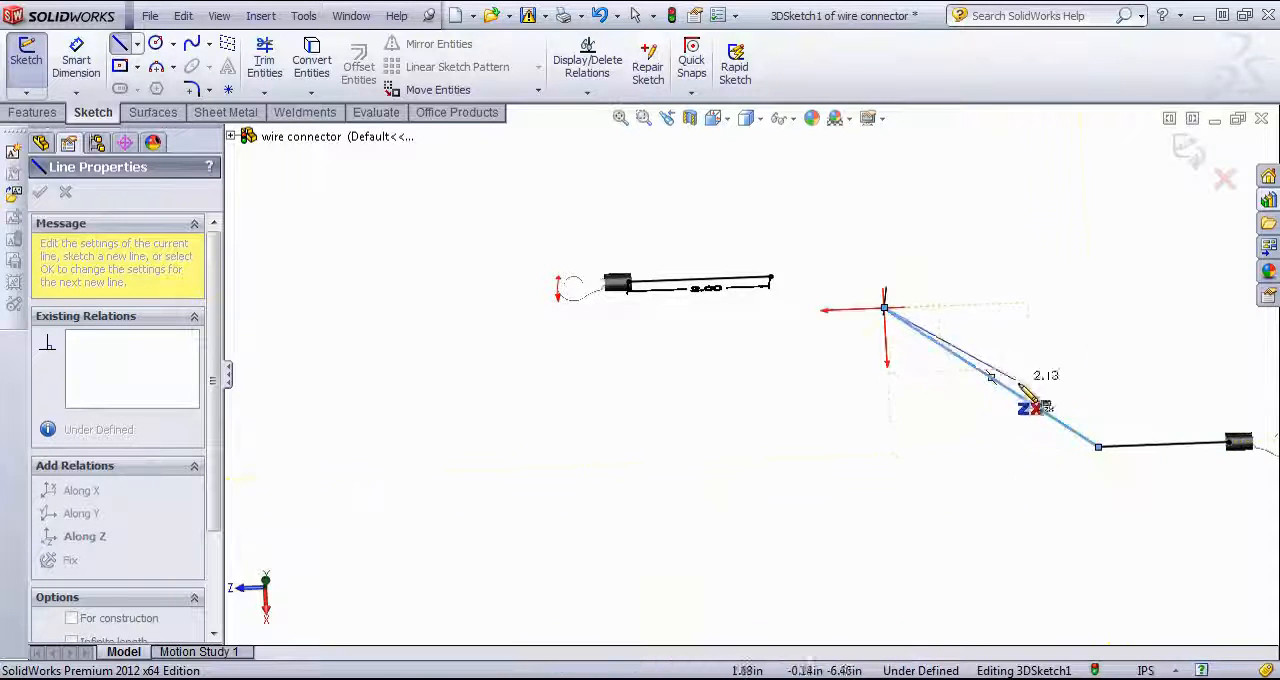
middle_drag(1029, 406, 1022, 327)
right_click(1021, 327)
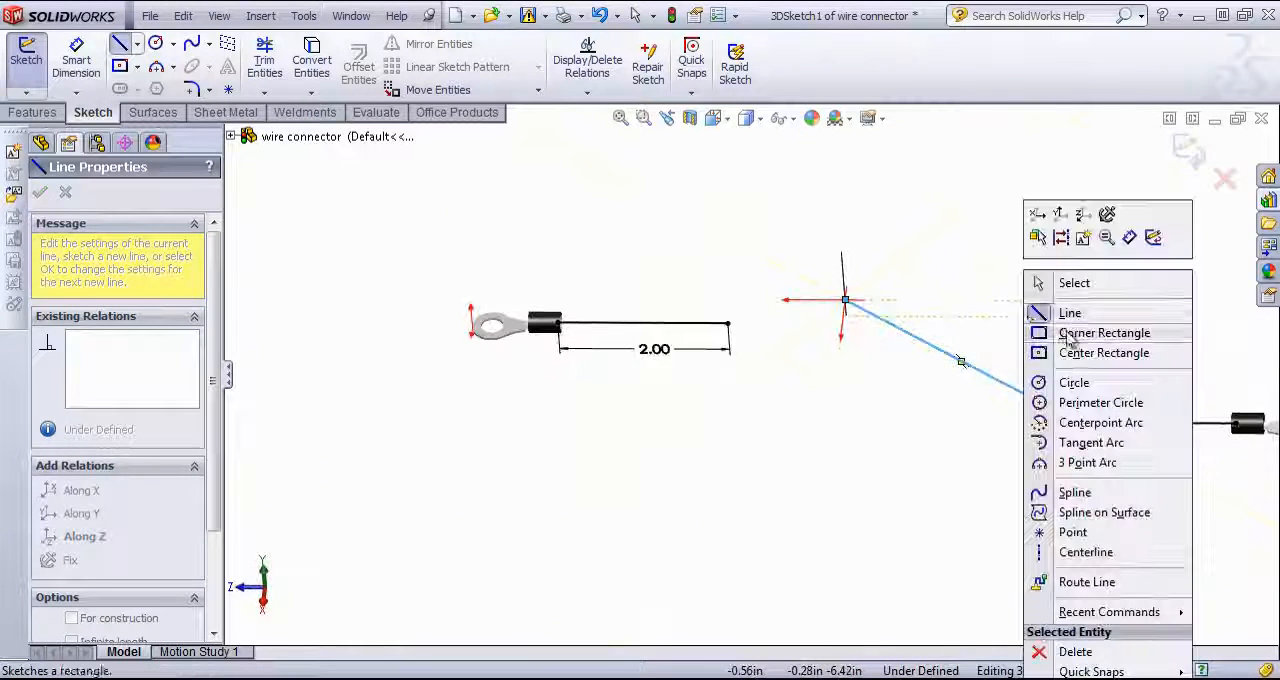
click(1034, 280)
Step: Dimension the length of the line leaving the mirrored connector as 1 in
mouse_move(940, 420)
middle_down()
mouse_move(931, 380)
mouse_move(1006, 311)
middle_up()
middle_drag(1041, 329, 951, 366)
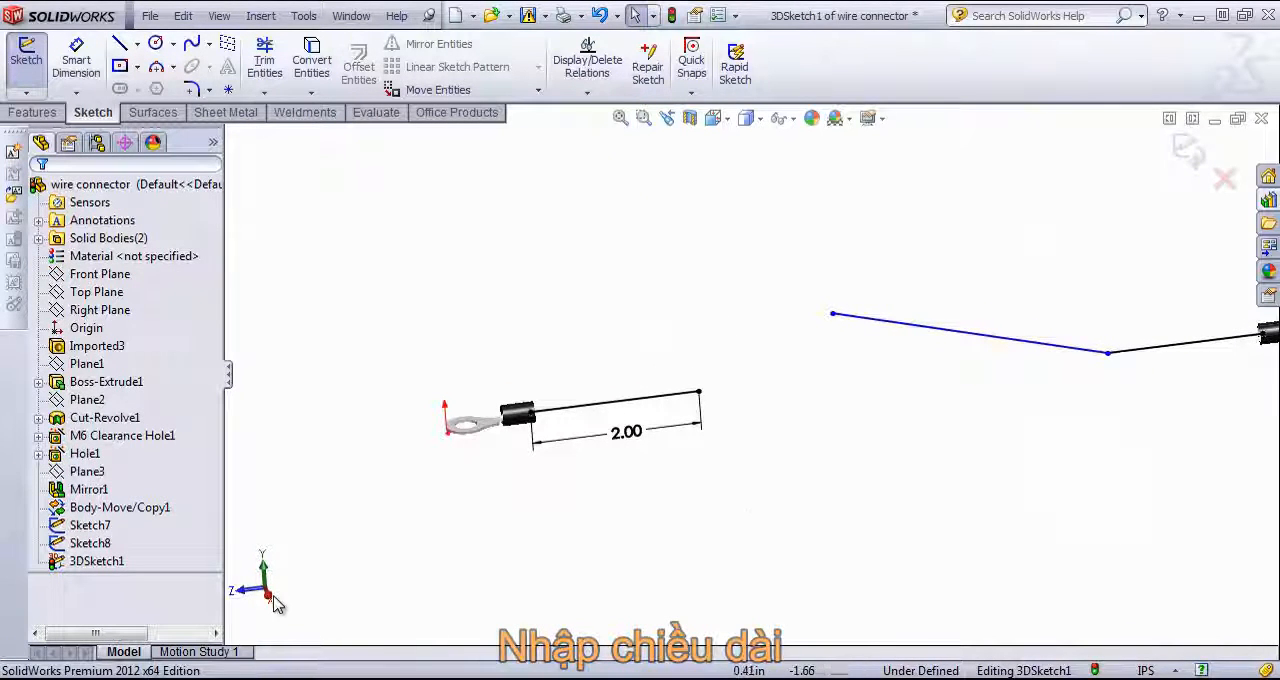
middle_drag(341, 609, 414, 606)
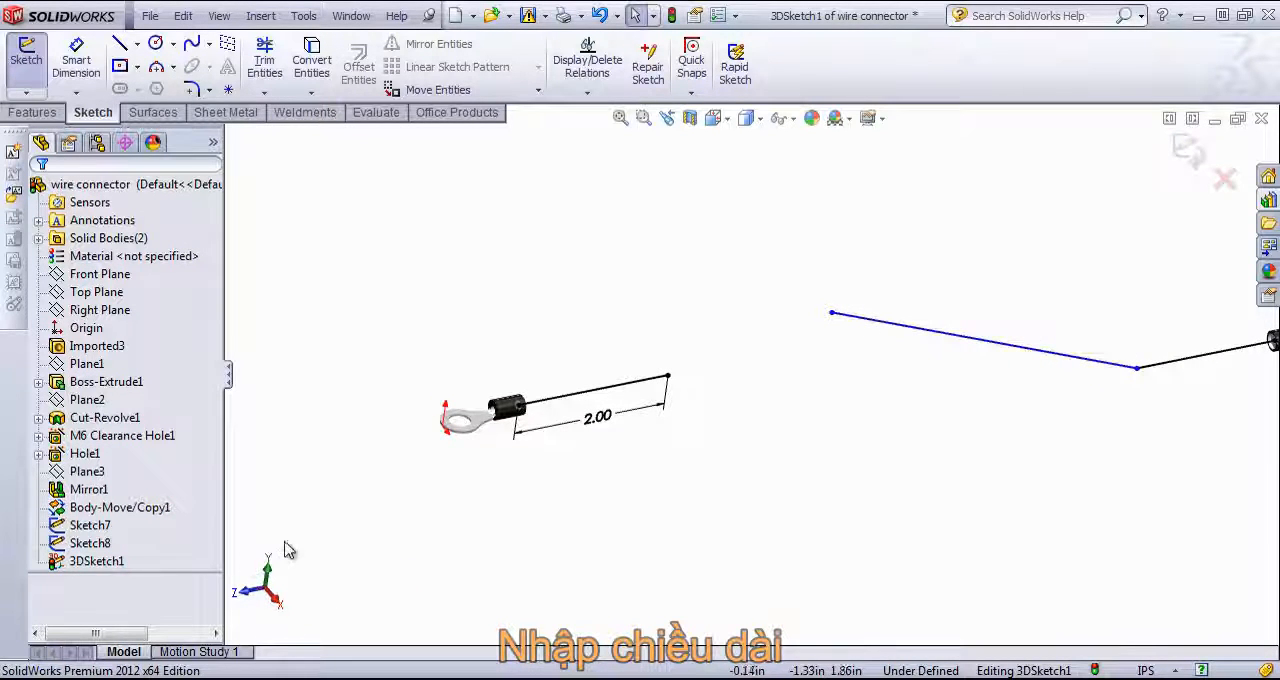
key(f)
middle_drag(1026, 517, 940, 400)
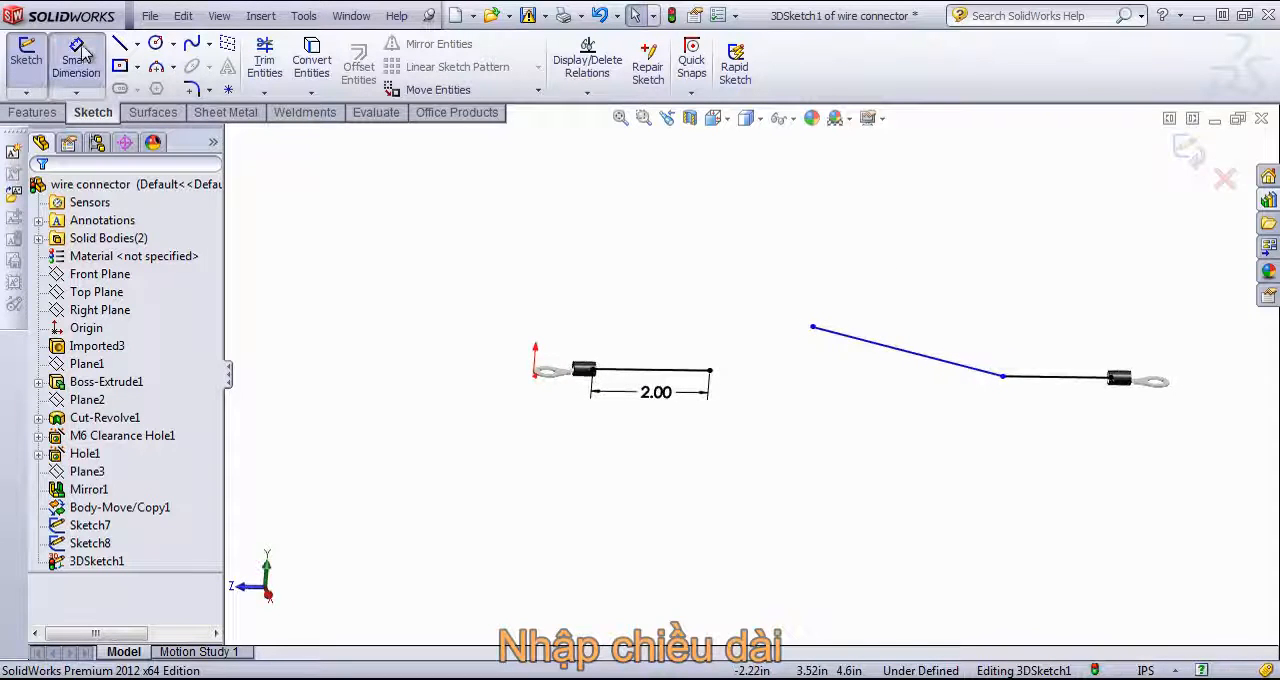
click(1073, 388)
click(1090, 480)
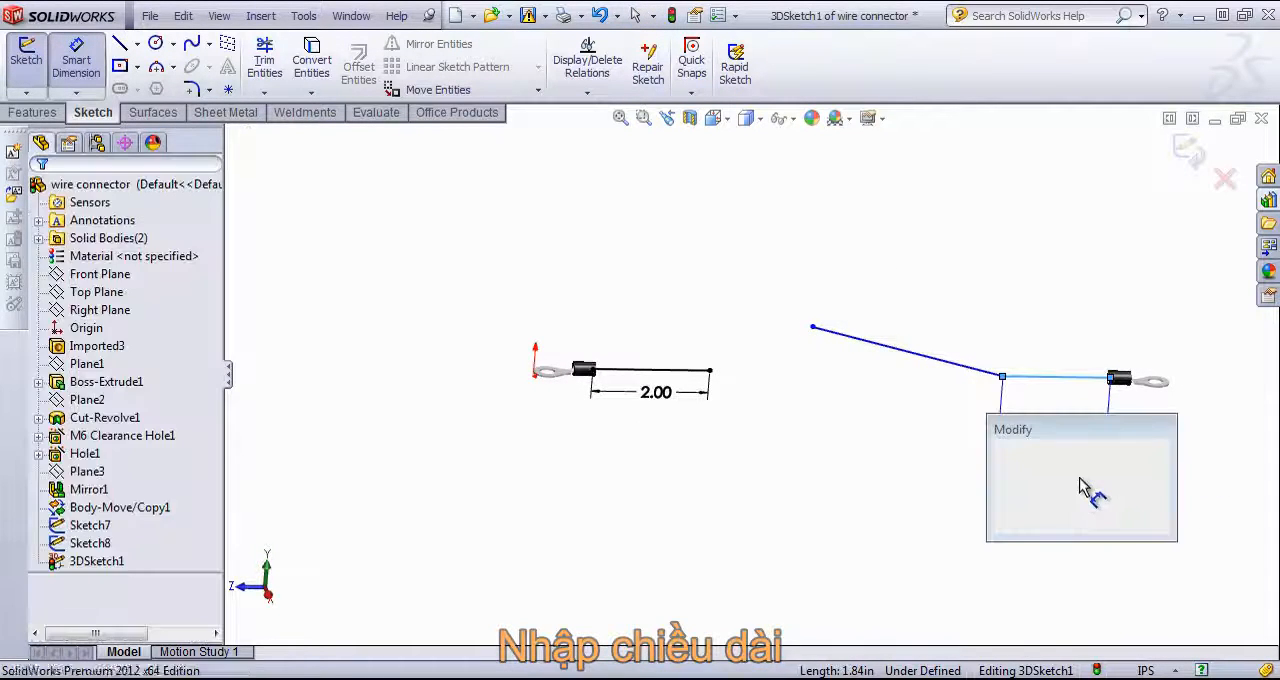
text(1)
key(Return)
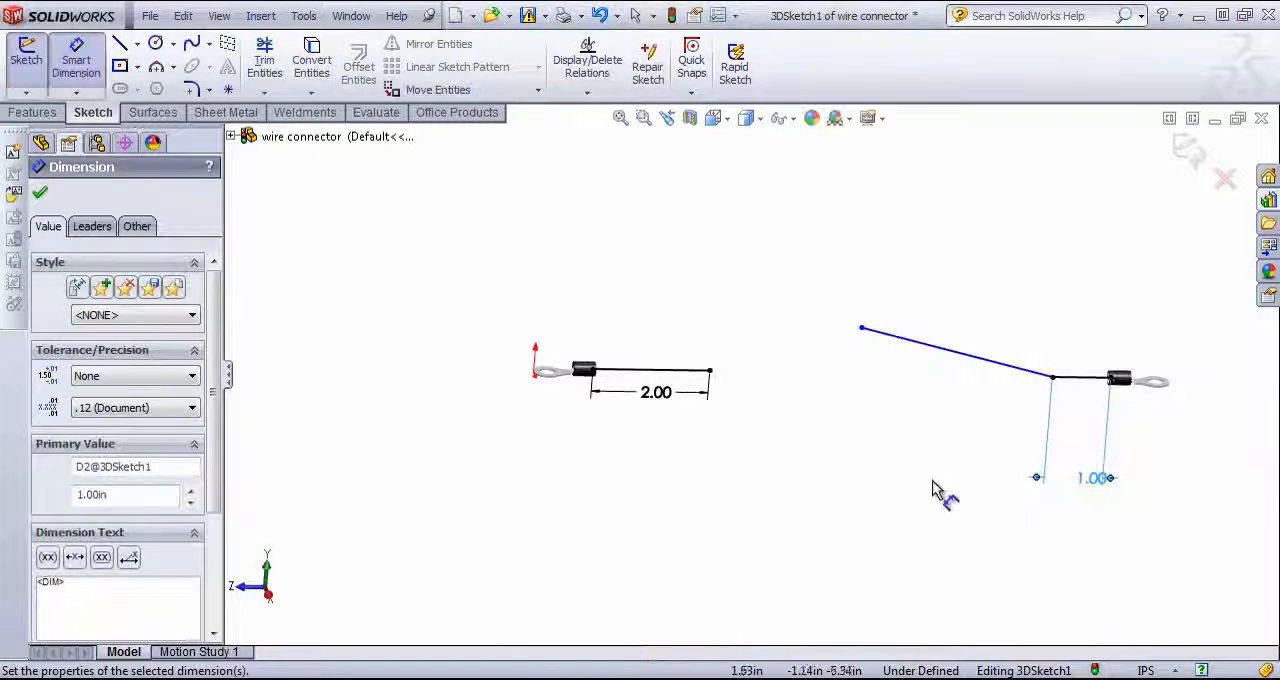
Step: Draw a line about 1.1 in long along Y from the free end of the 2 in line and exit the Line tool
click(119, 44)
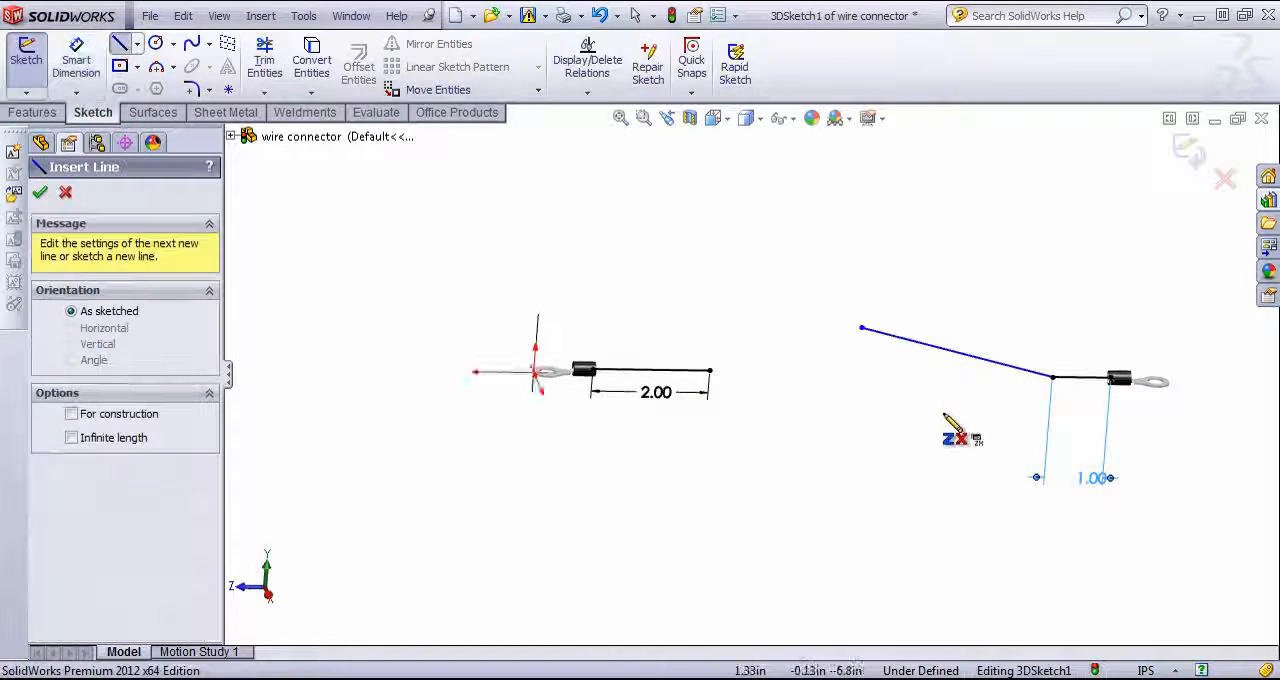
scroll(950, 430, down, 3)
click(553, 333)
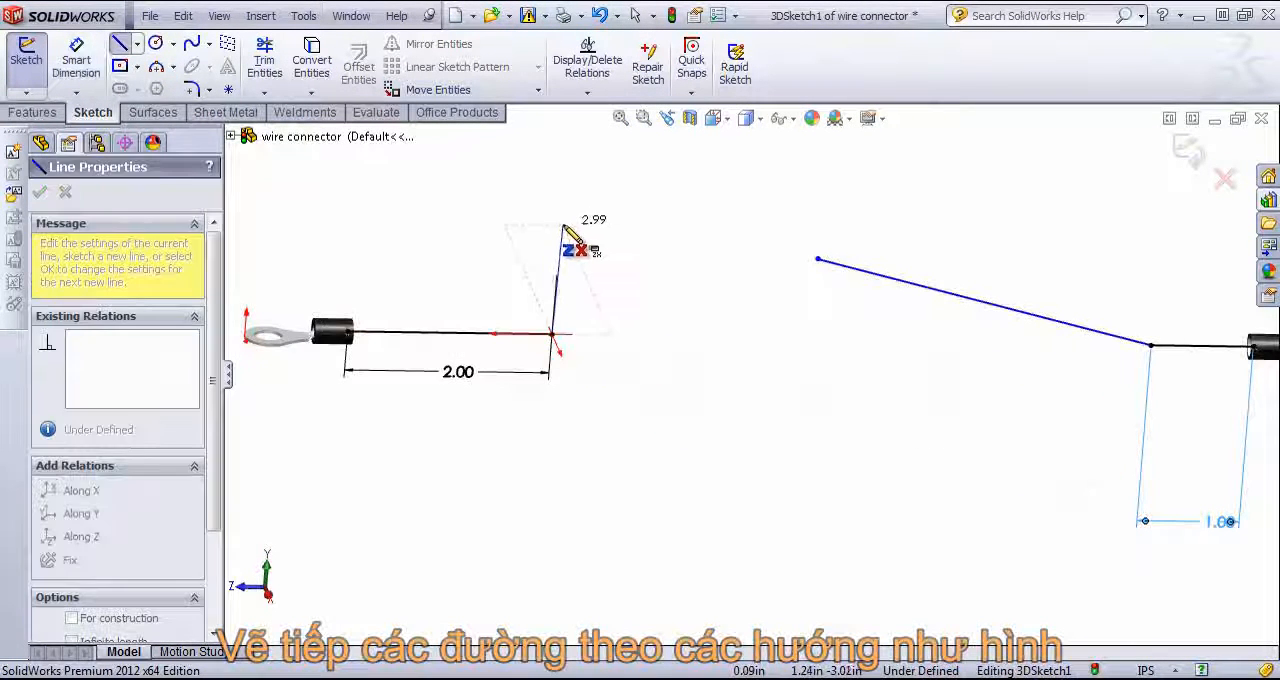
middle_drag(568, 232, 551, 251)
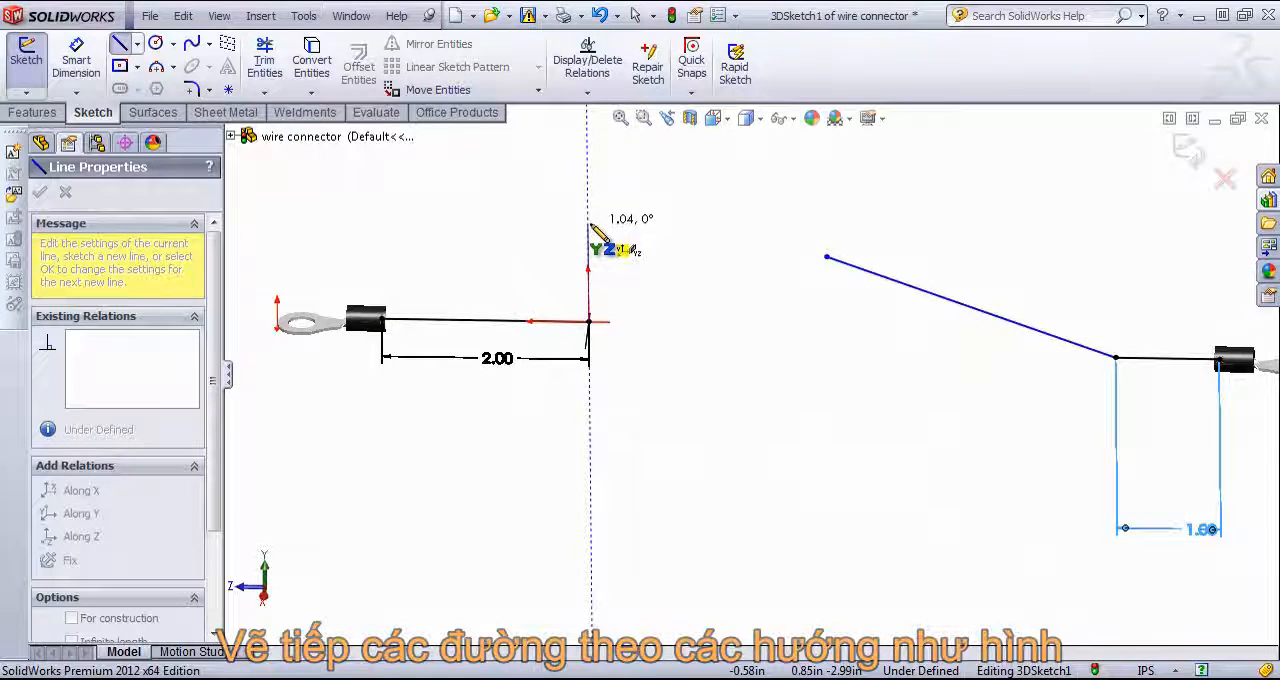
click(588, 220)
right_click(700, 240)
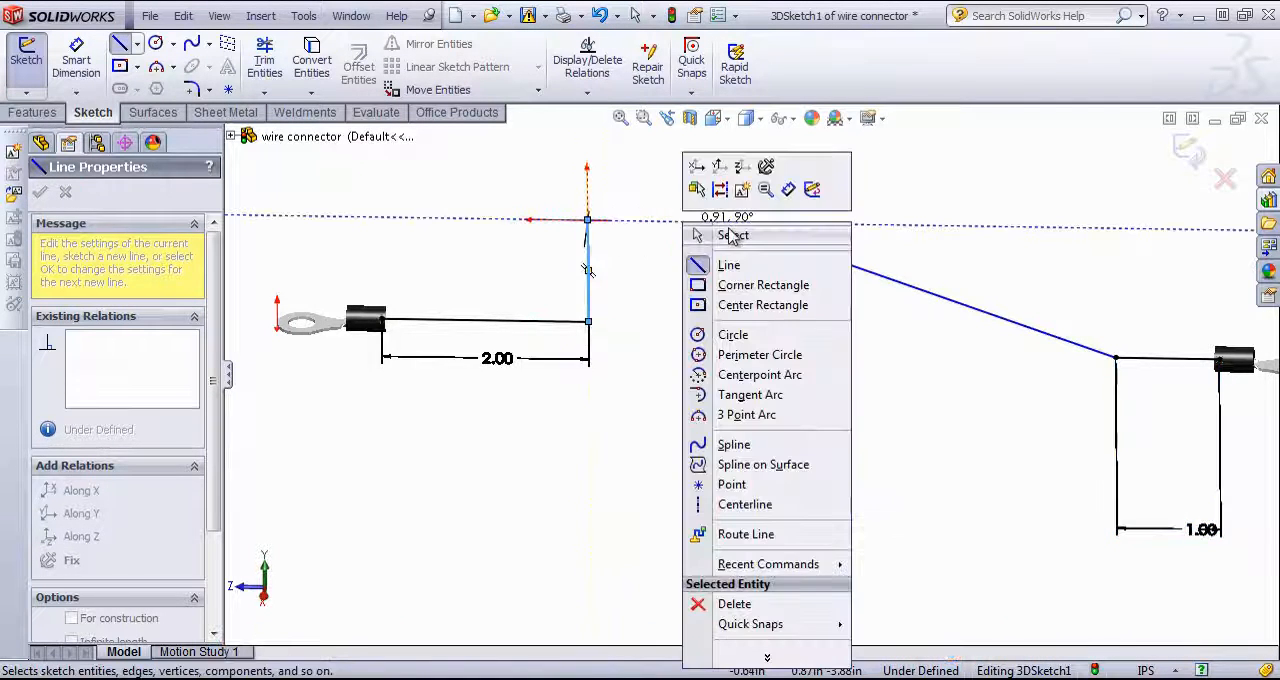
click(722, 236)
Step: Merge the free end of the vertical line with the free end of the slanted line
mouse_move(702, 347)
middle_down()
mouse_move(749, 346)
mouse_move(763, 260)
mouse_move(780, 271)
mouse_move(783, 312)
middle_up()
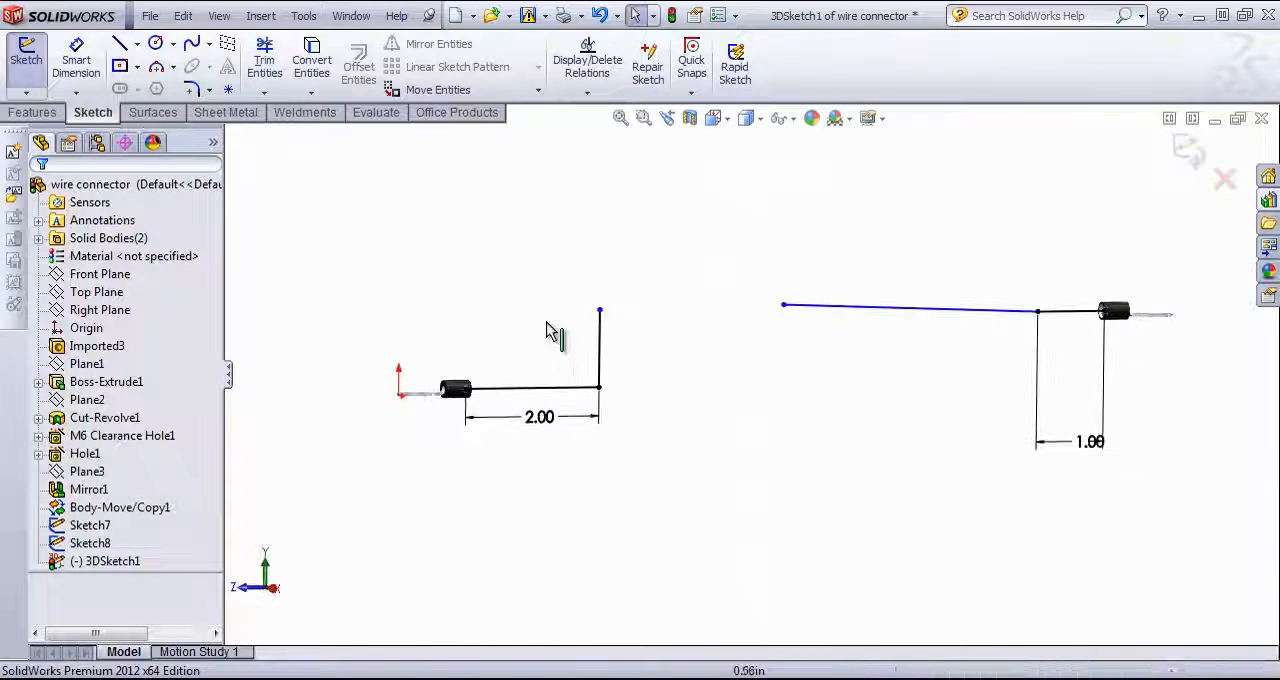
click(110, 258)
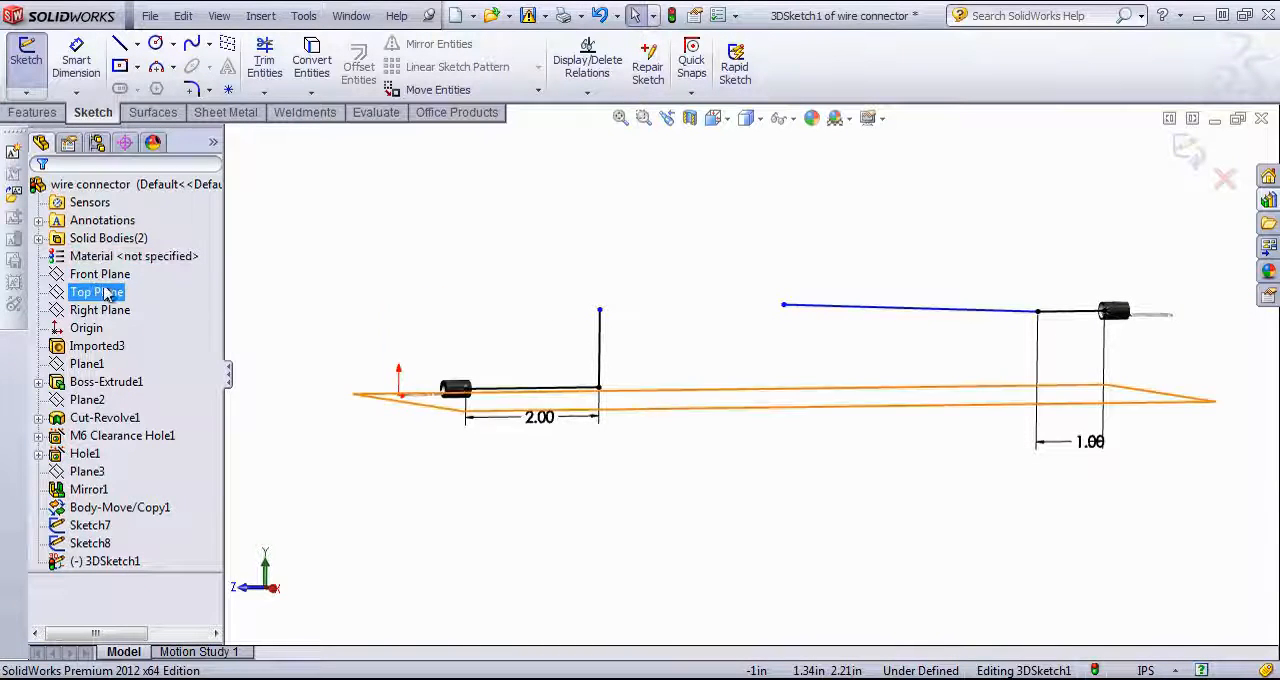
mouse_move(695, 318)
middle_down()
mouse_move(754, 323)
mouse_move(626, 323)
middle_up()
click(622, 318)
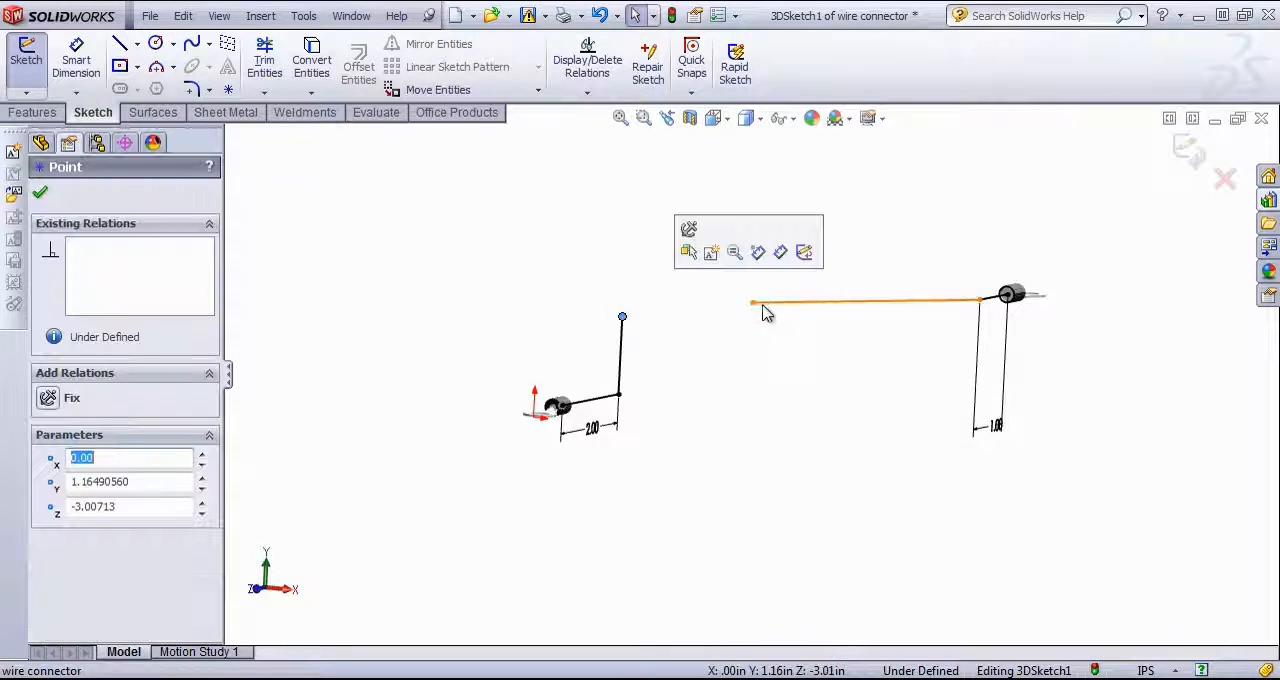
ctrl+click(753, 303)
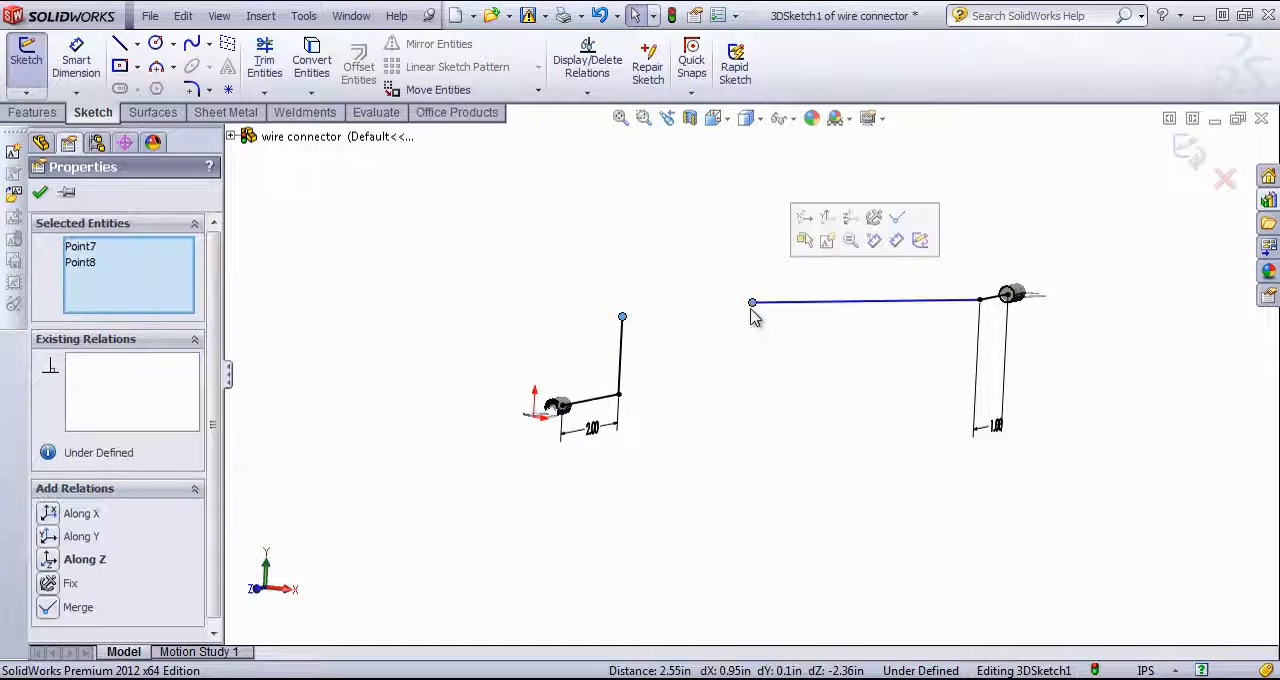
click(46, 610)
key(Escape)
Step: Make the long line joining the two connector legs parallel to the Top Plane
mouse_move(774, 354)
middle_down()
mouse_move(720, 323)
mouse_move(663, 323)
mouse_move(685, 311)
mouse_move(720, 400)
mouse_move(711, 484)
middle_up()
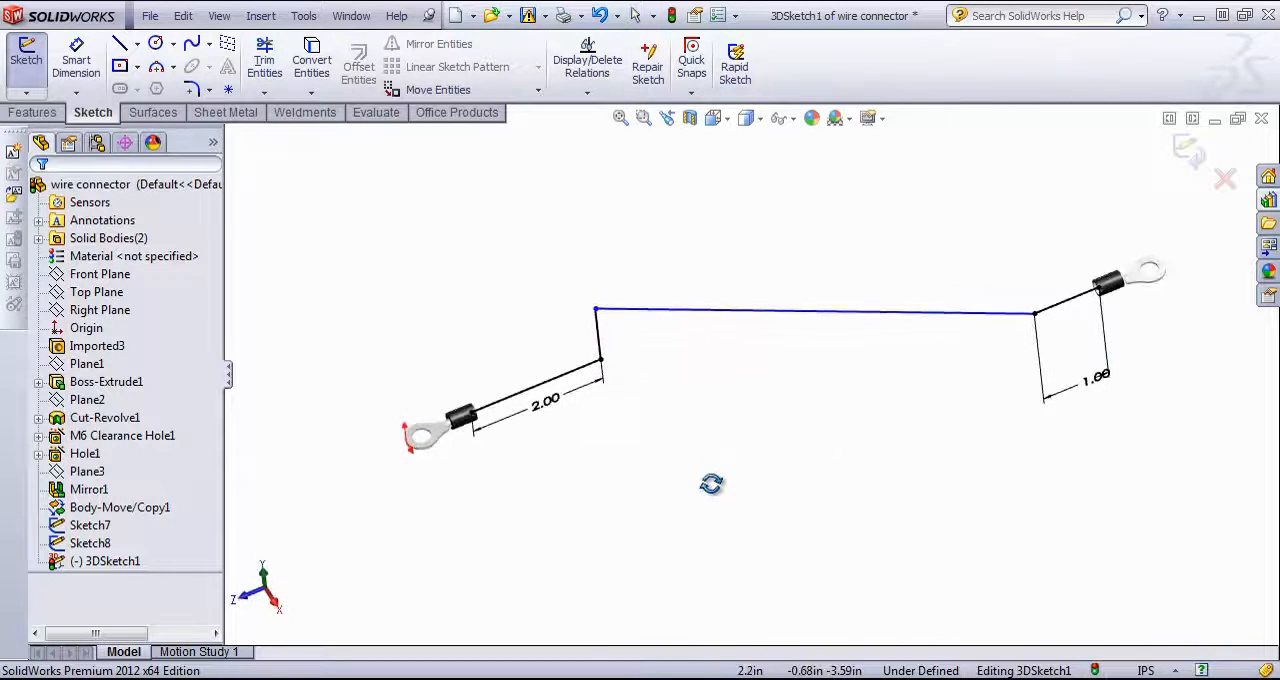
click(597, 310)
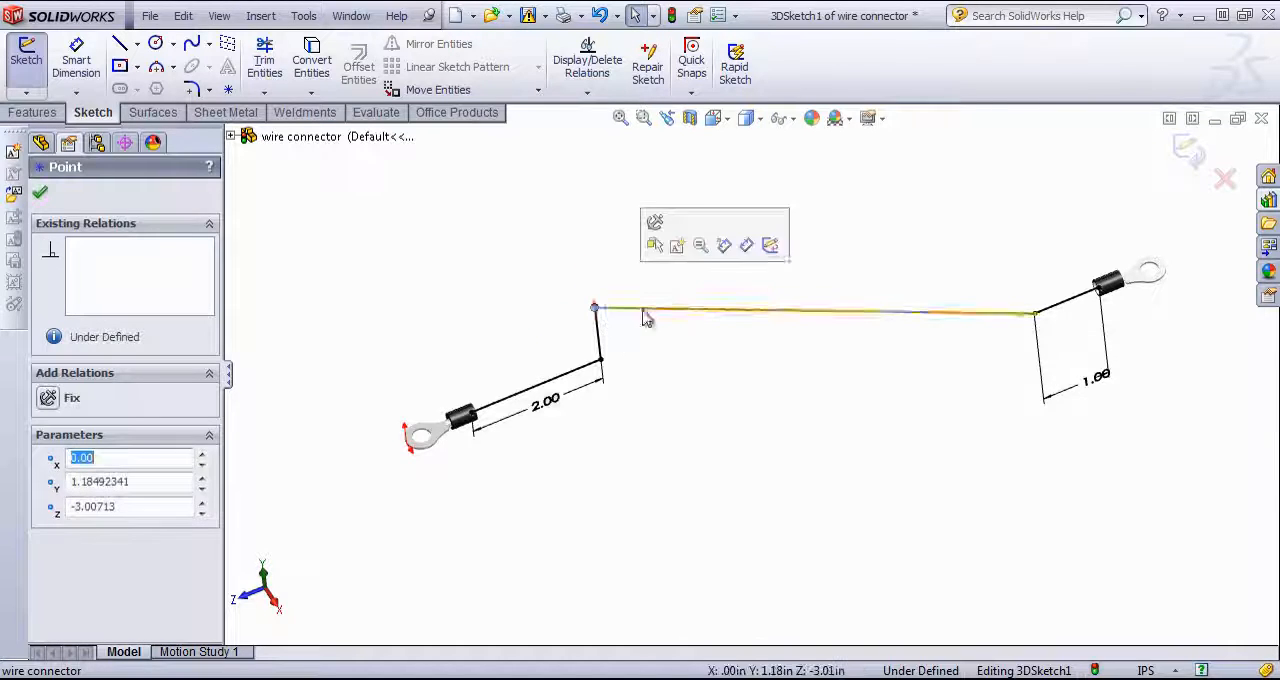
click(822, 318)
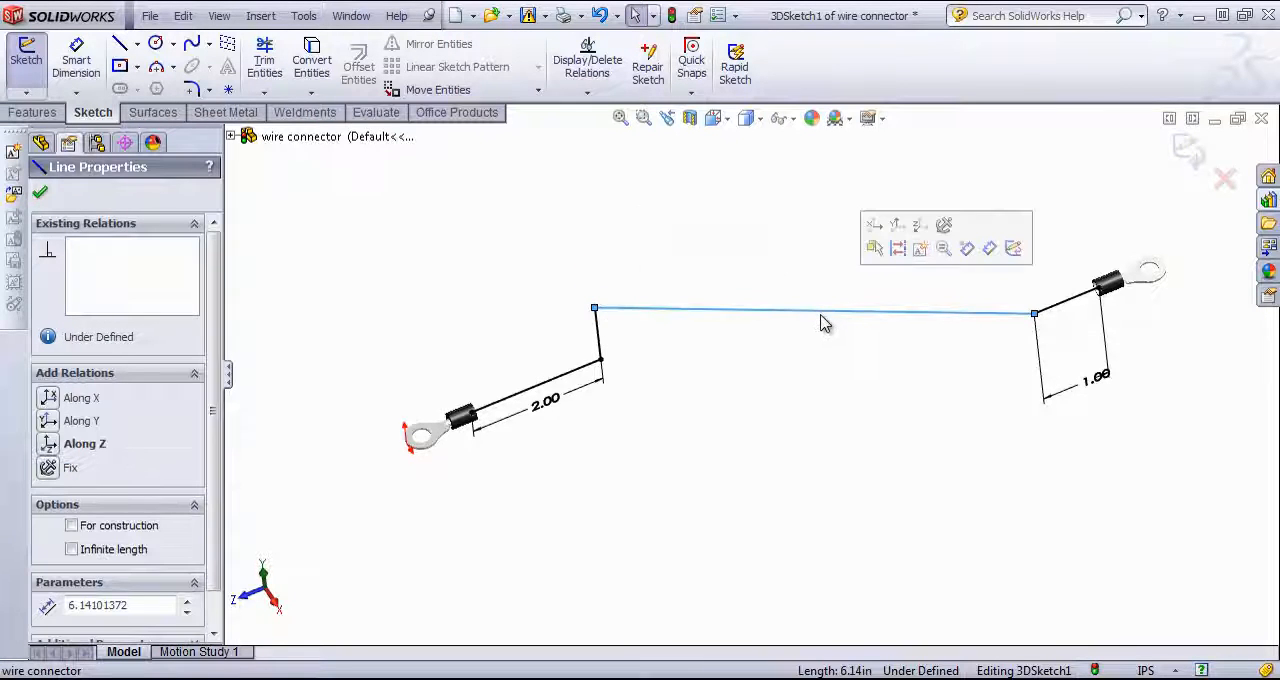
click(232, 137)
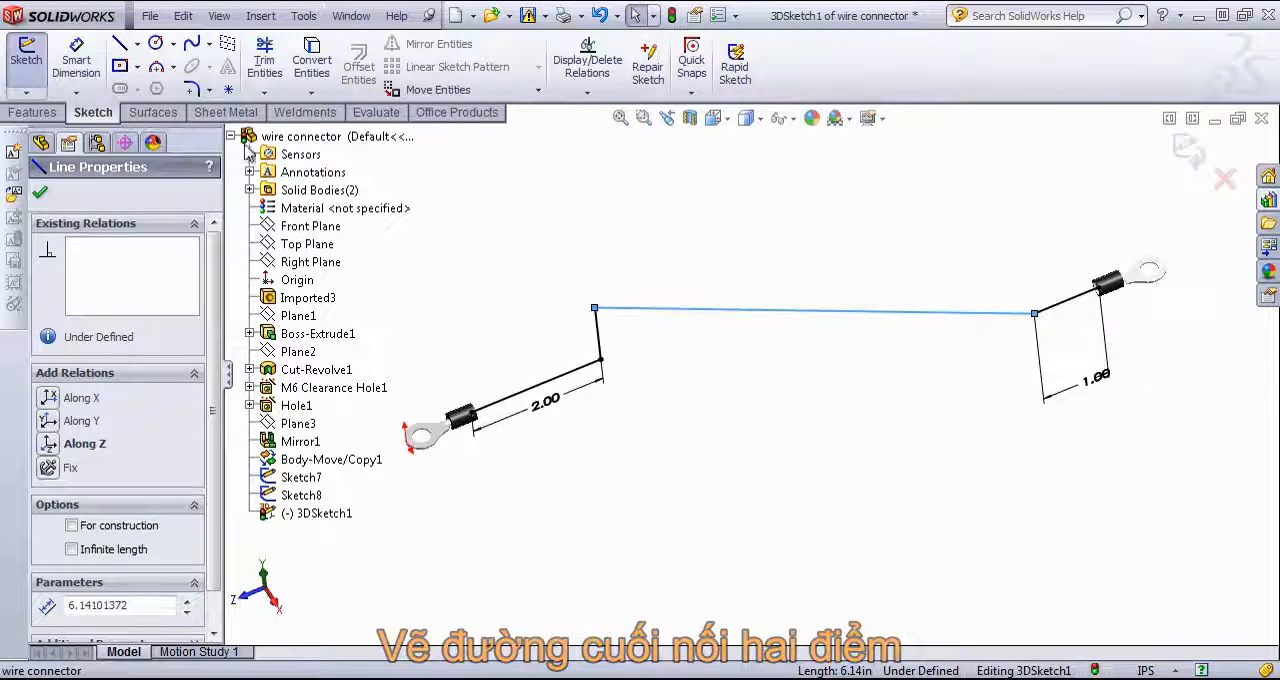
click(295, 244)
ctrl+click(784, 318)
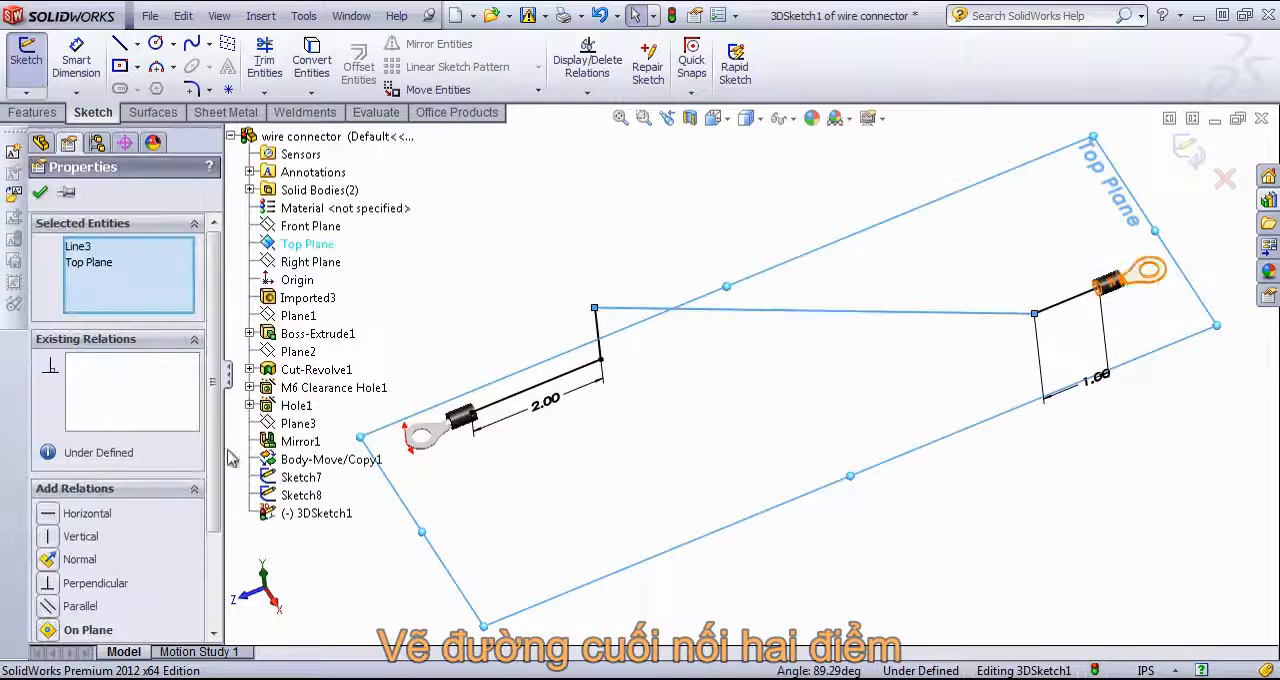
click(48, 606)
click(594, 246)
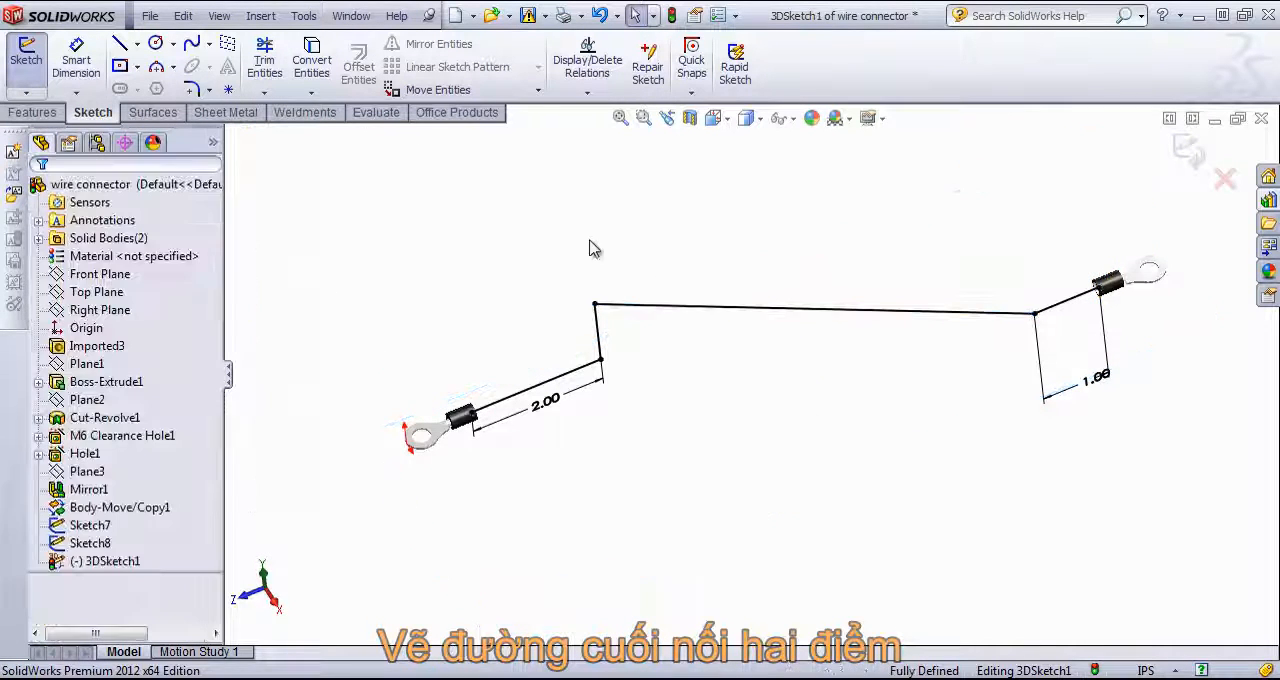
Step: Fillet the three corners of the wire path with a 0.5 in radius and exit the 3D sketch
mouse_move(720, 429)
middle_down()
mouse_move(732, 258)
mouse_move(680, 260)
mouse_move(706, 260)
middle_up()
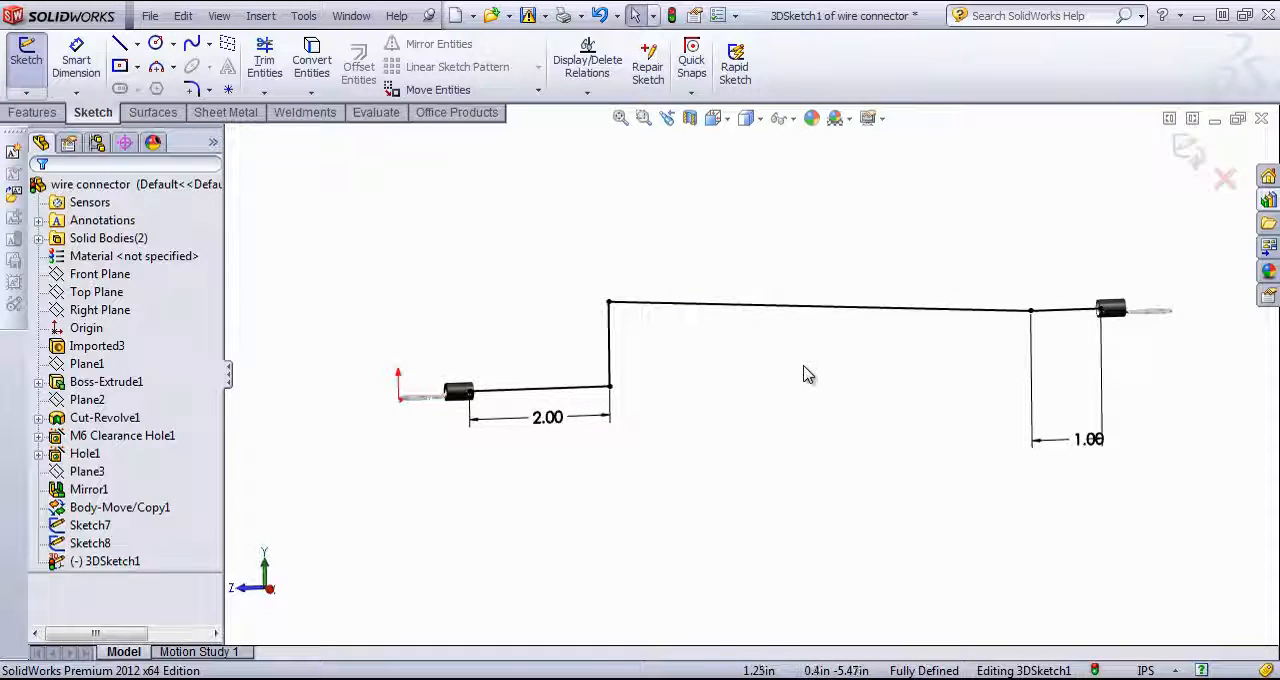
click(195, 91)
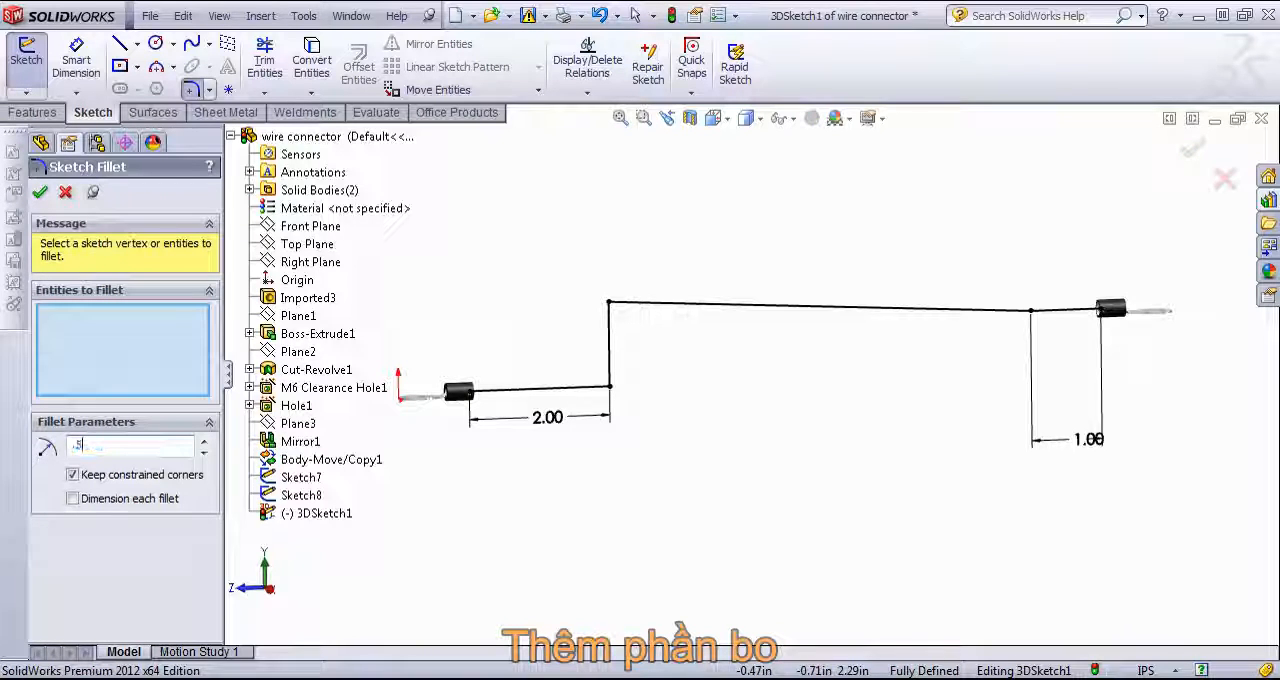
text(.5)
key(Return)
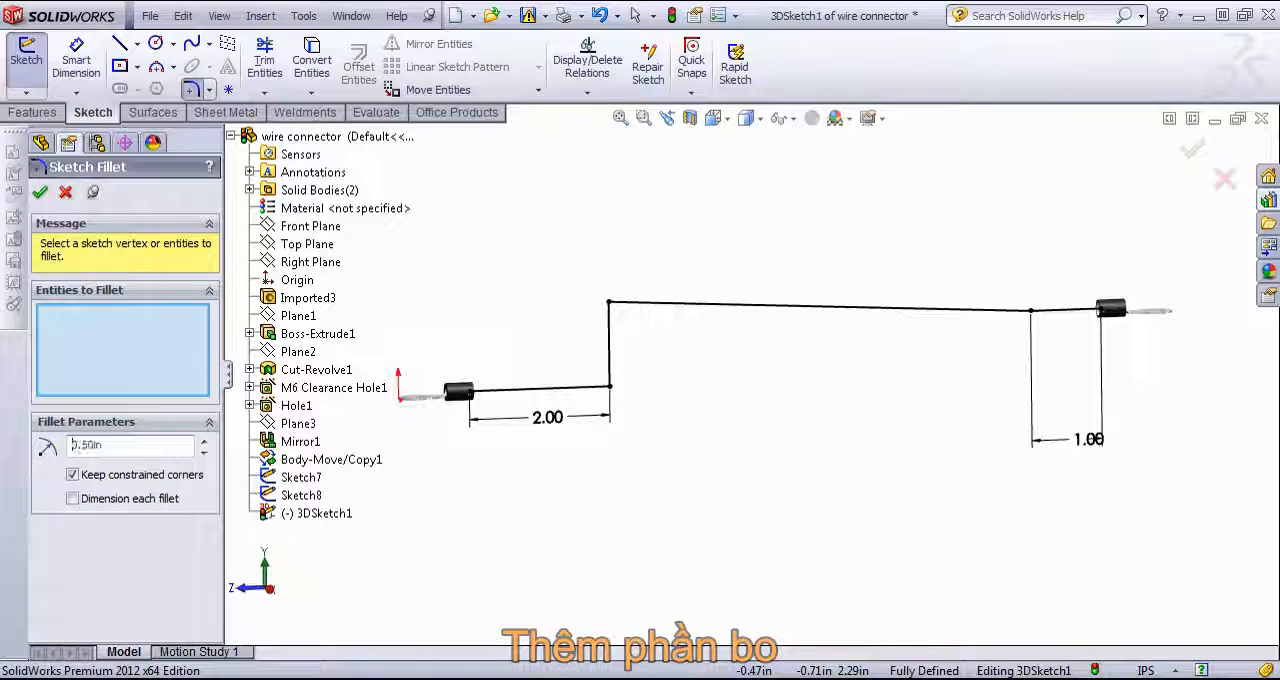
click(609, 386)
click(609, 302)
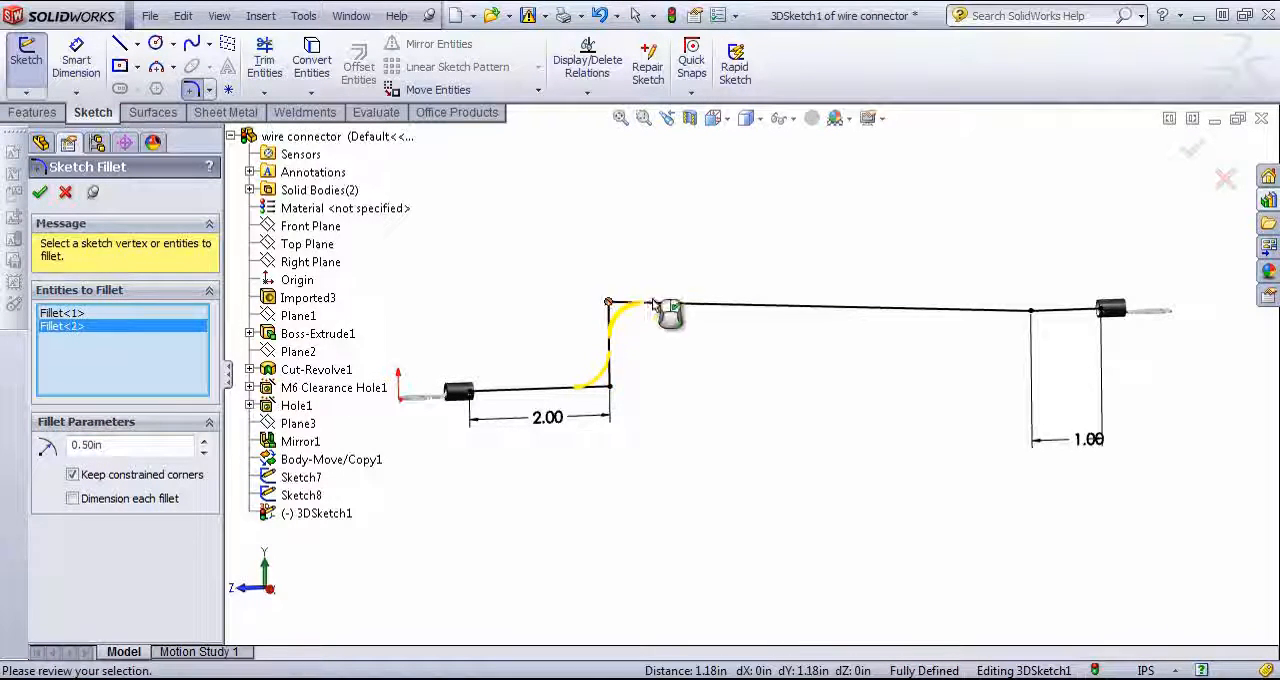
click(1035, 311)
middle_drag(923, 360, 1276, 88)
click(1192, 152)
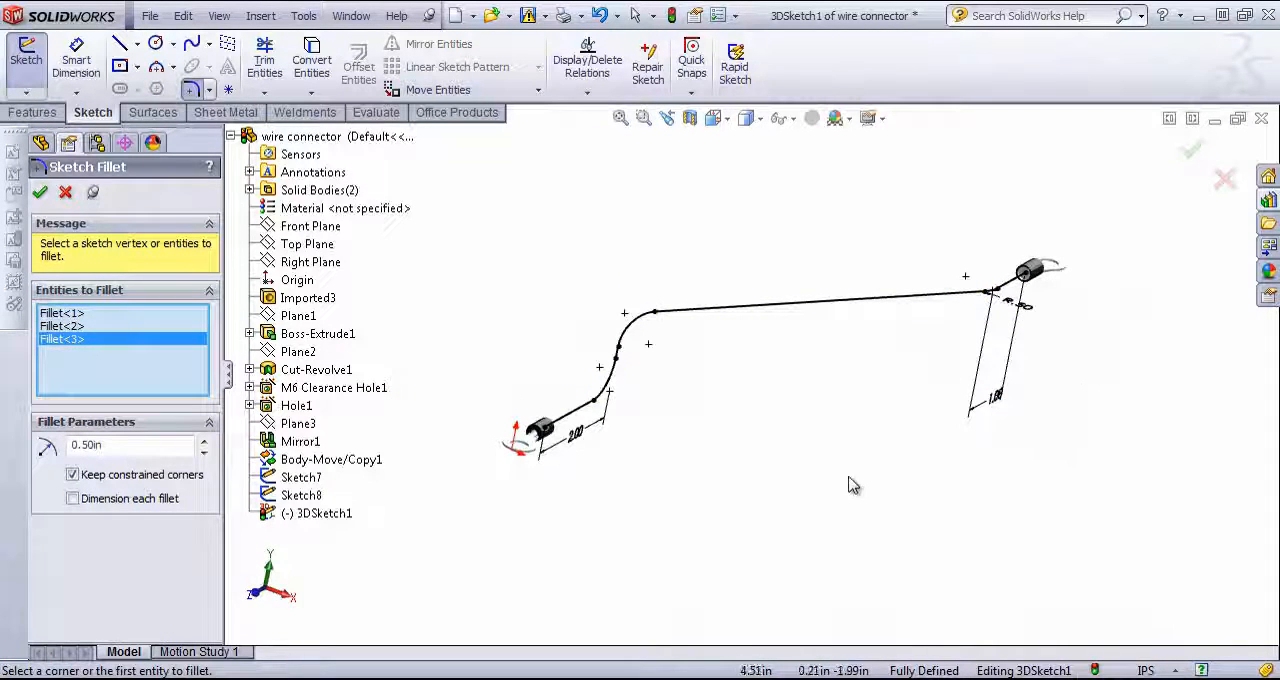
click(1192, 151)
click(1192, 152)
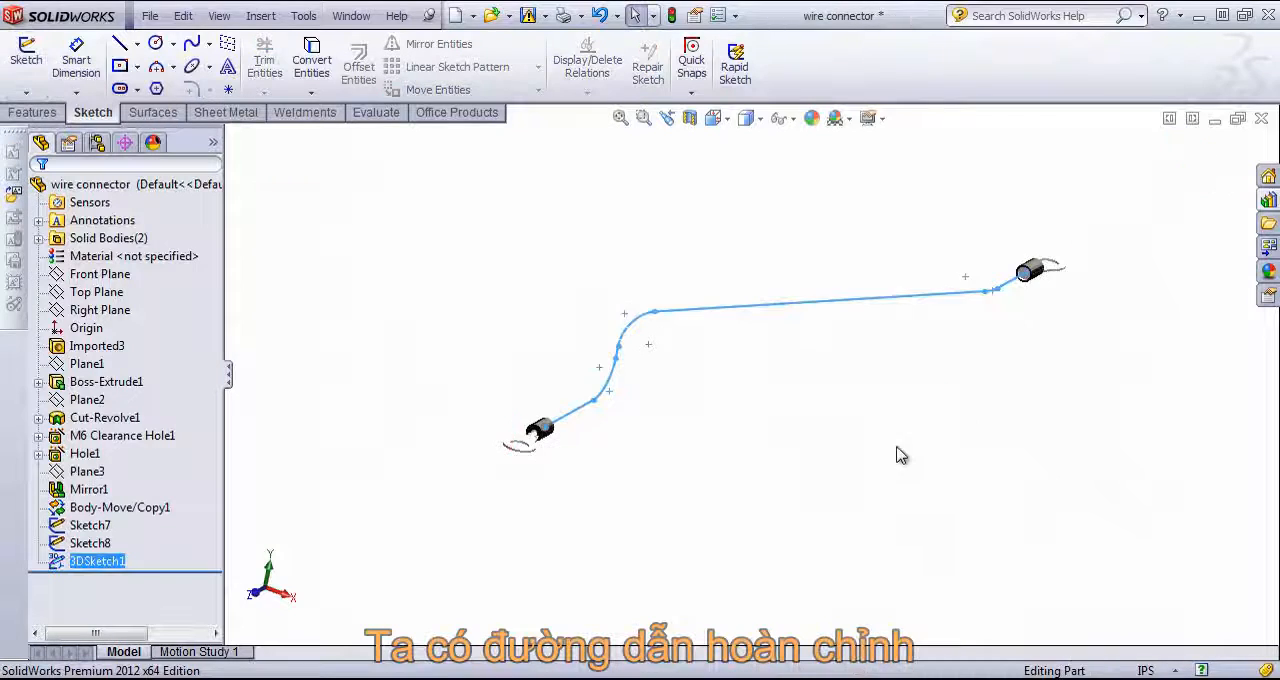
Step: Sweep the circular profile Sketch7 in the connector sleeve along the path 3DSketch1 to form the wire
middle_drag(897, 403, 838, 413)
scroll(850, 314, down, 2)
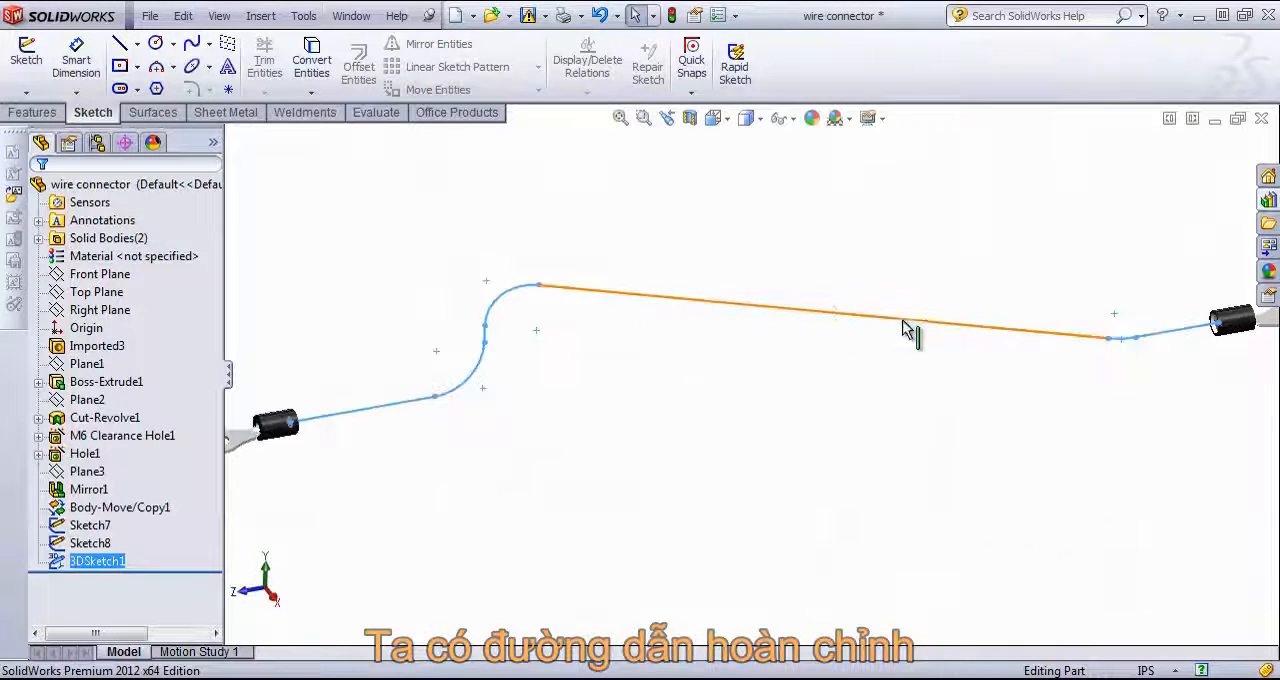
scroll(1015, 331, up, 2)
middle_drag(1022, 340, 812, 435)
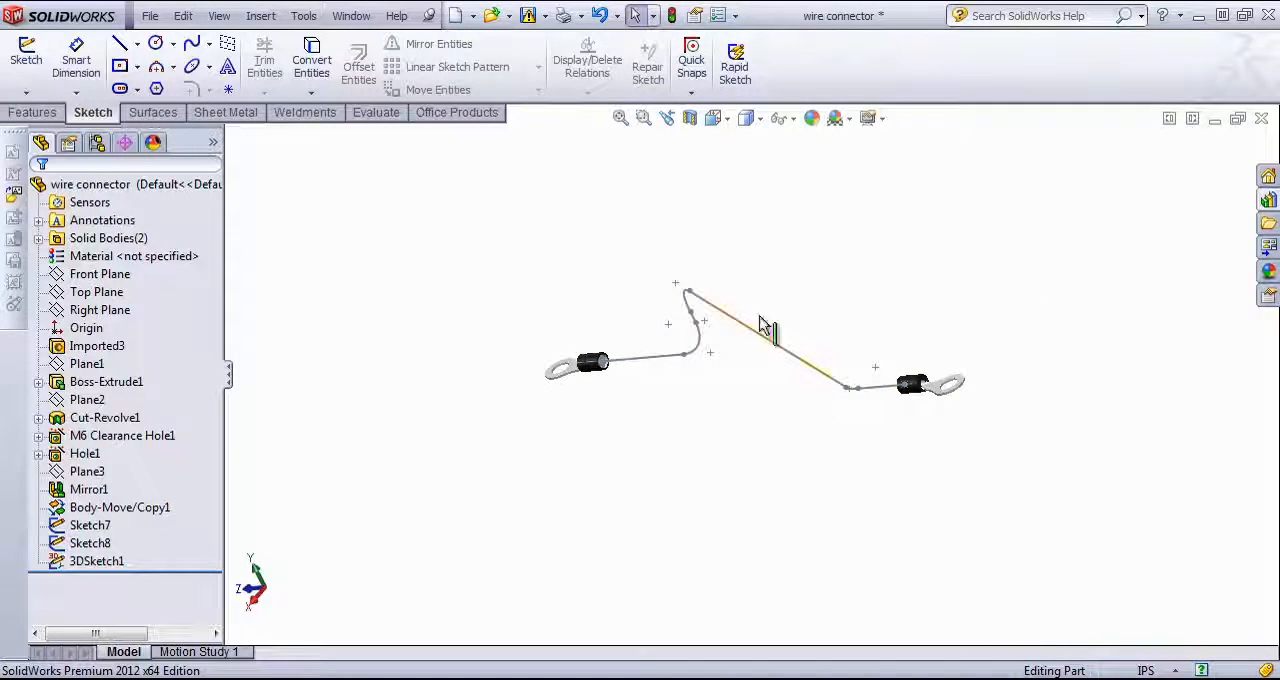
click(30, 113)
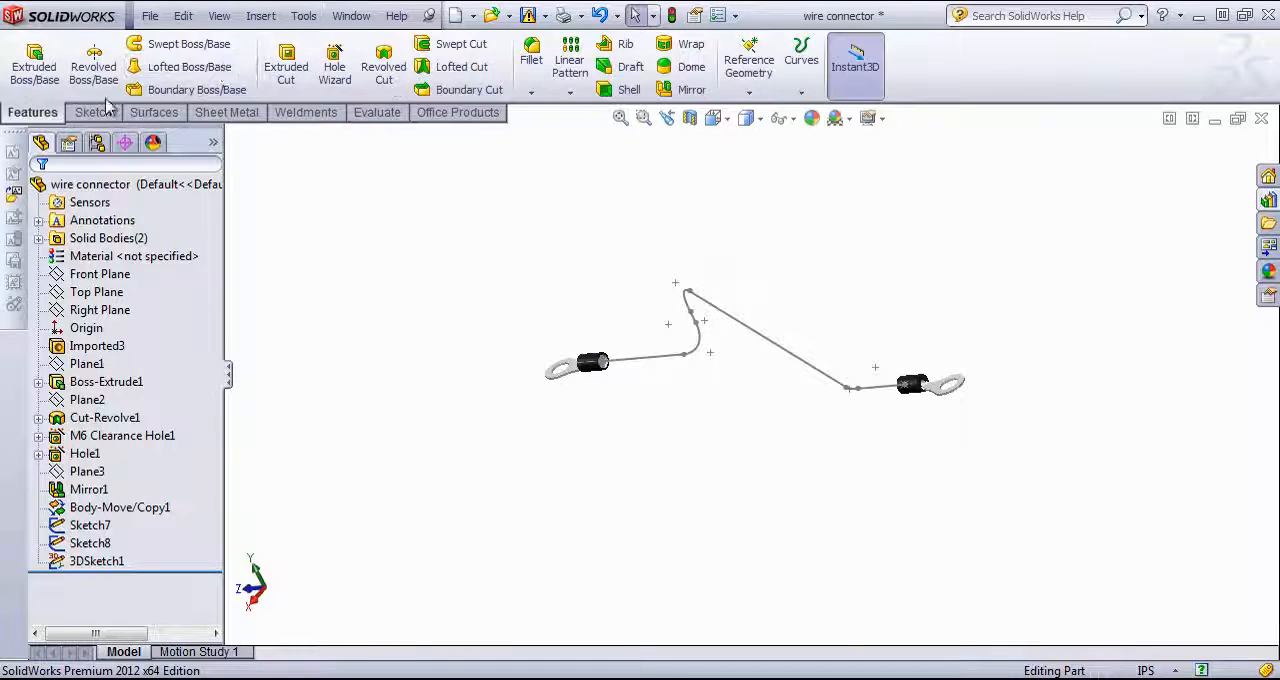
click(190, 44)
scroll(640, 368, down, 5)
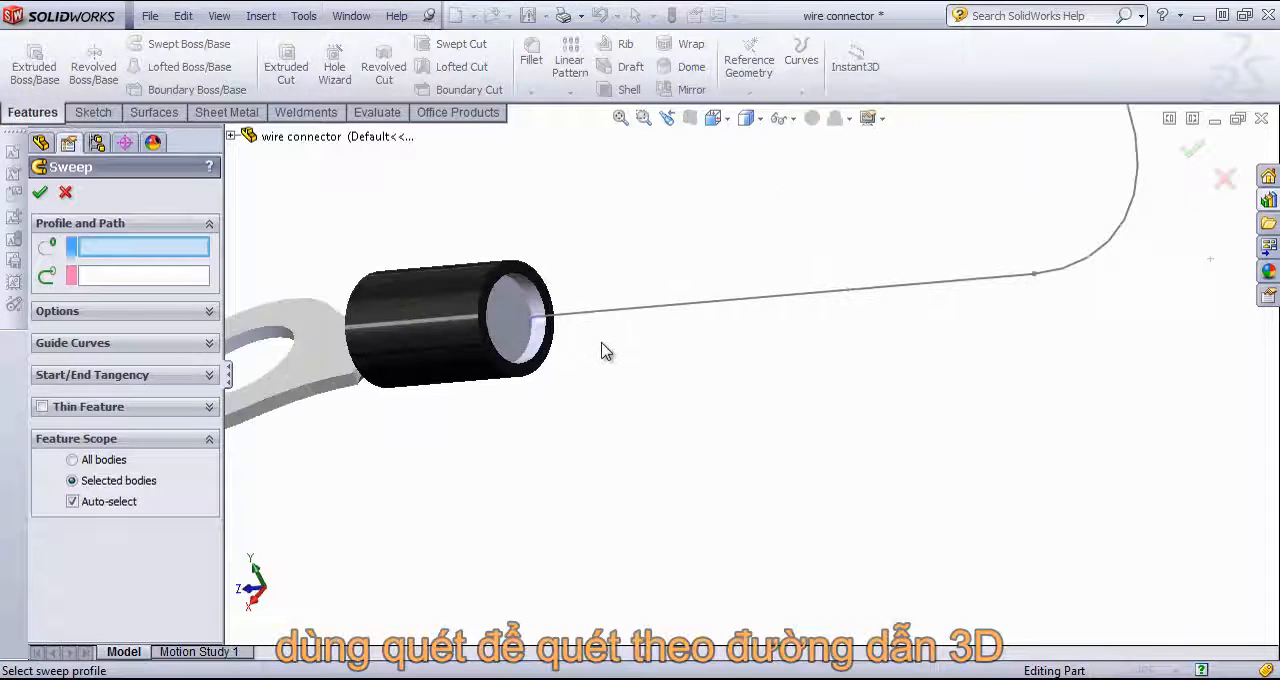
click(510, 298)
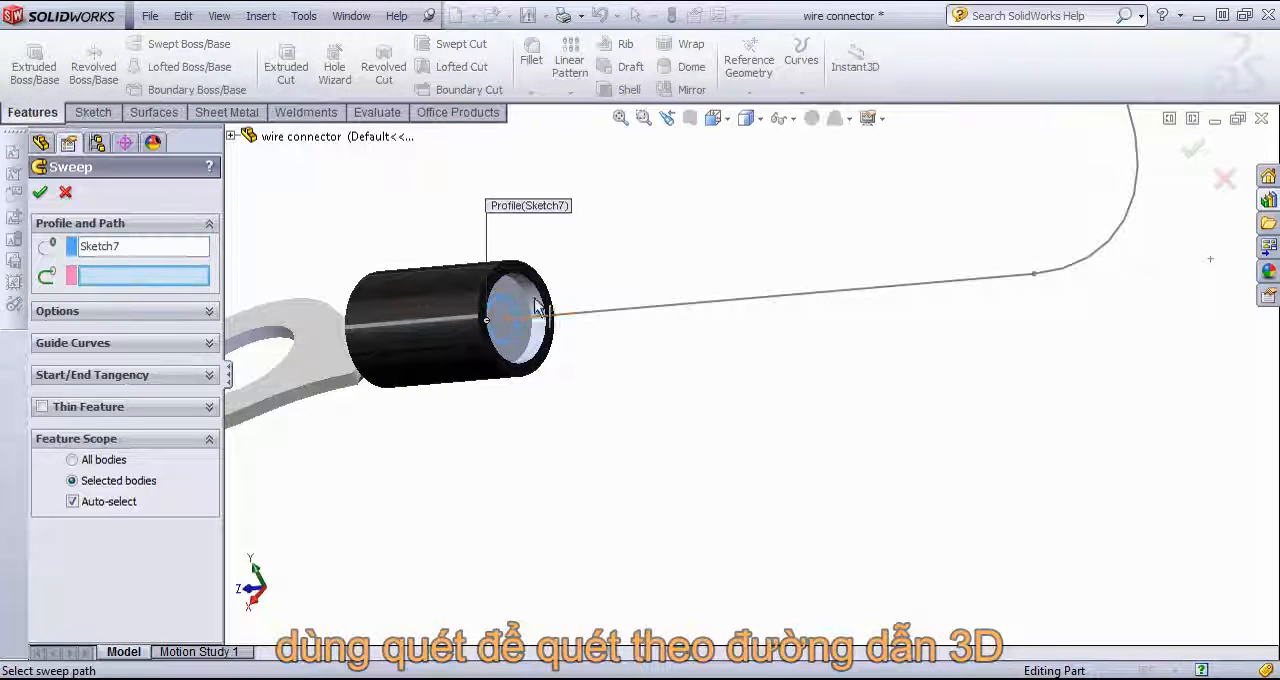
click(668, 310)
scroll(871, 420, up, 5)
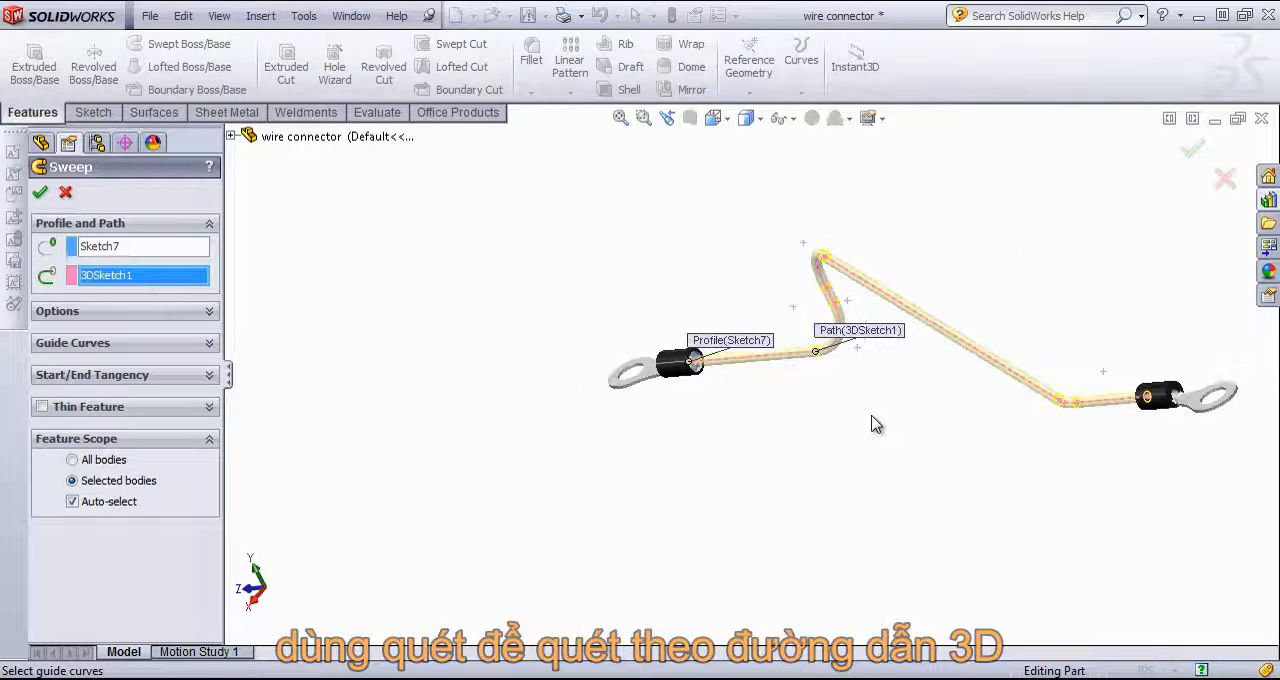
middle_drag(884, 400, 951, 360)
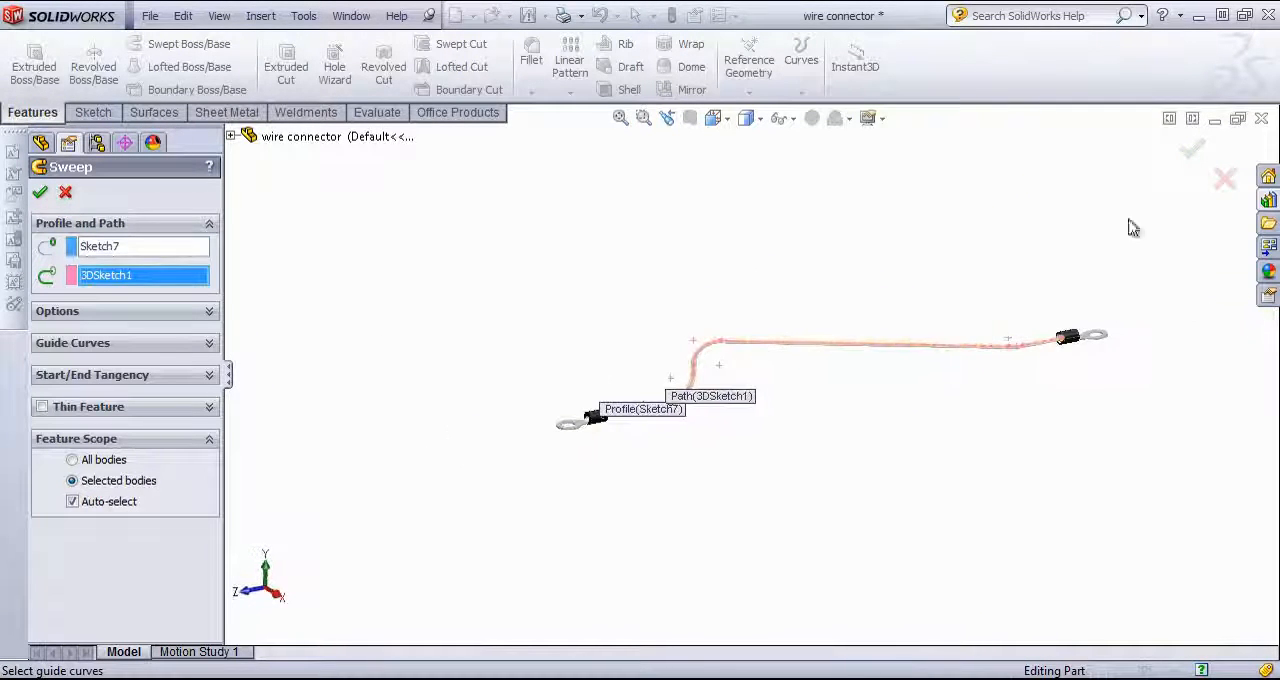
click(1194, 150)
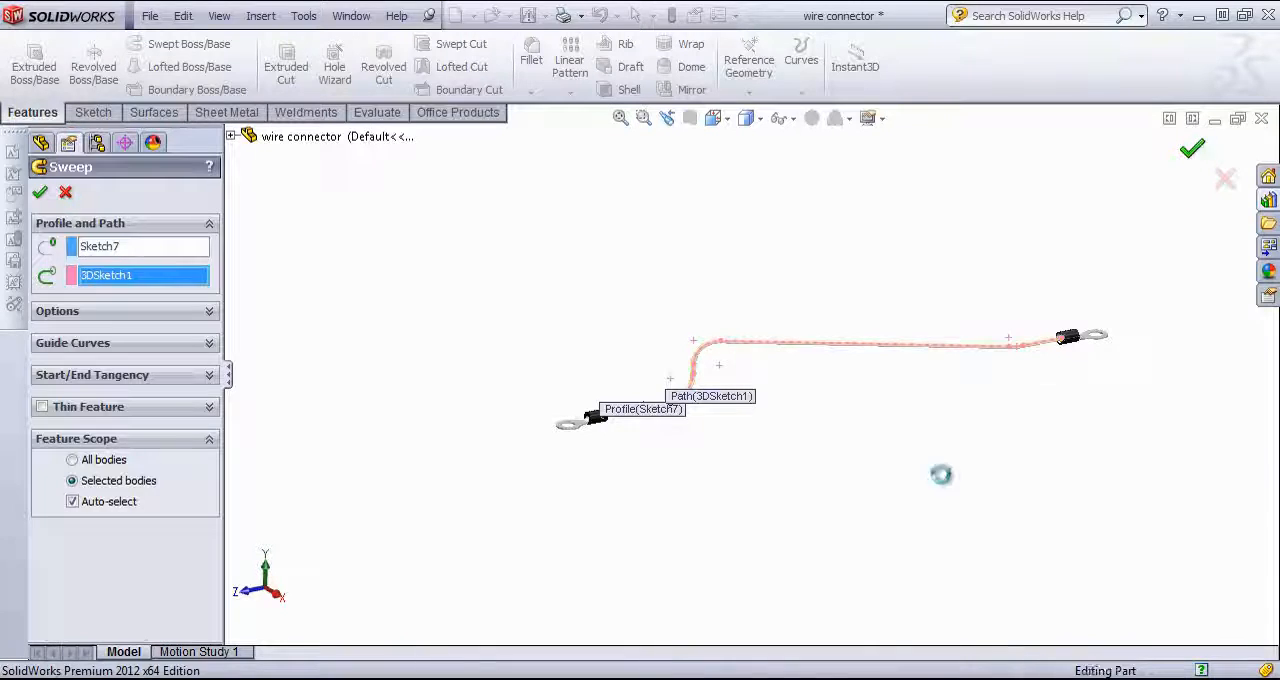
Step: Apply a green low gloss plastic appearance to the swept wire feature
middle_drag(829, 391, 745, 345)
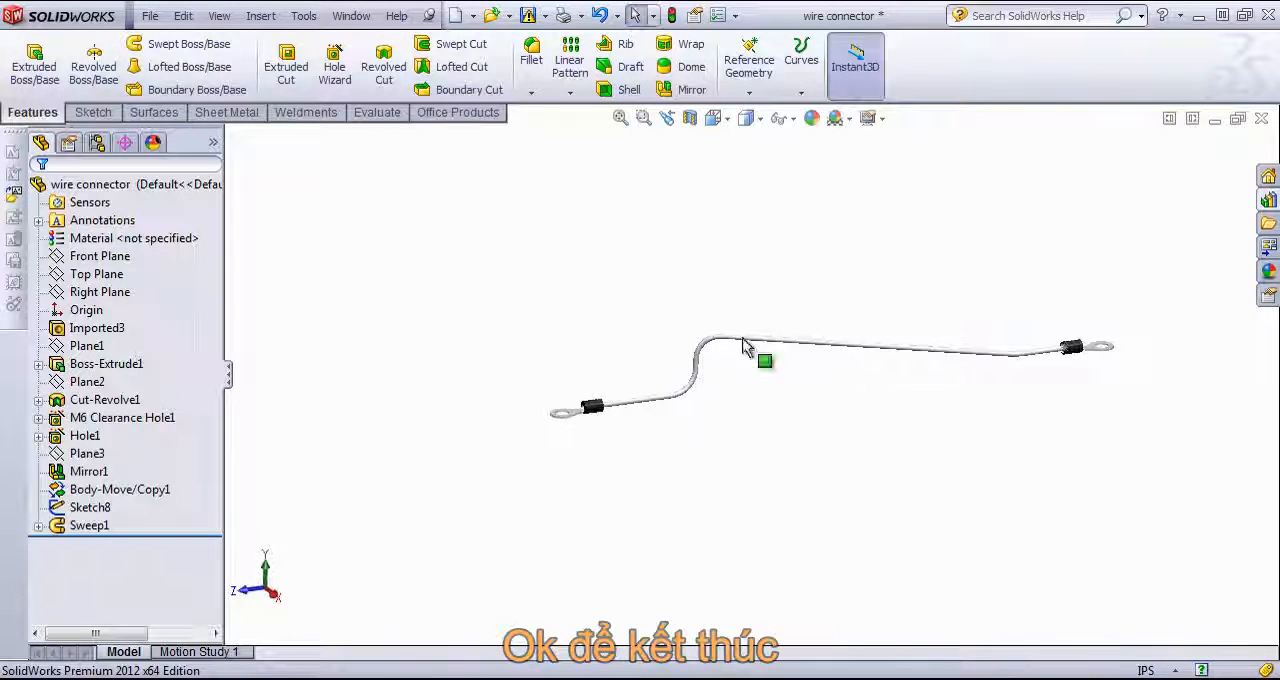
click(90, 525)
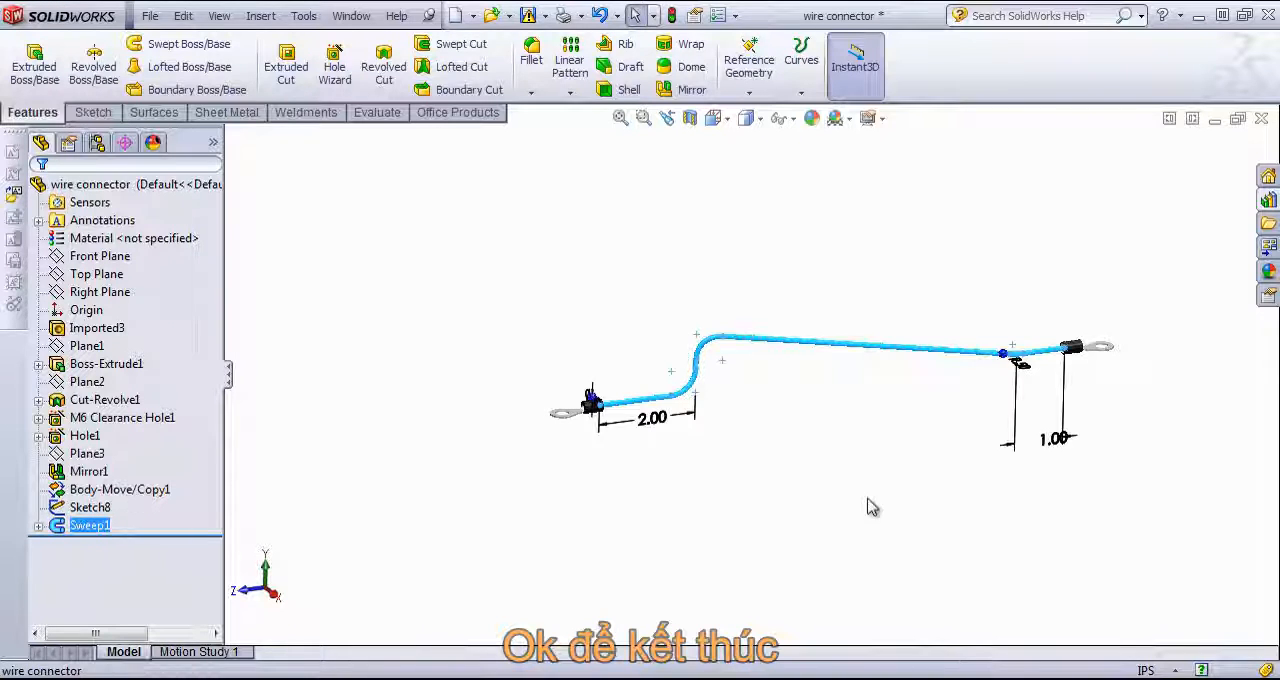
click(1268, 272)
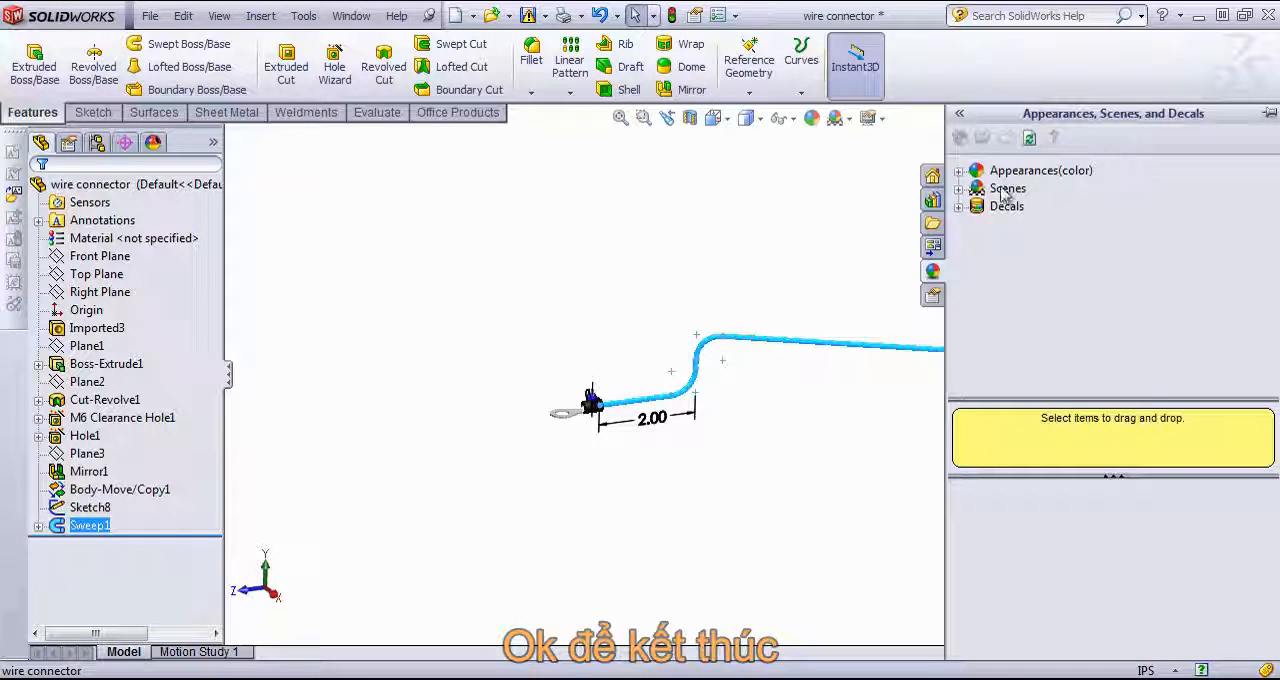
click(960, 173)
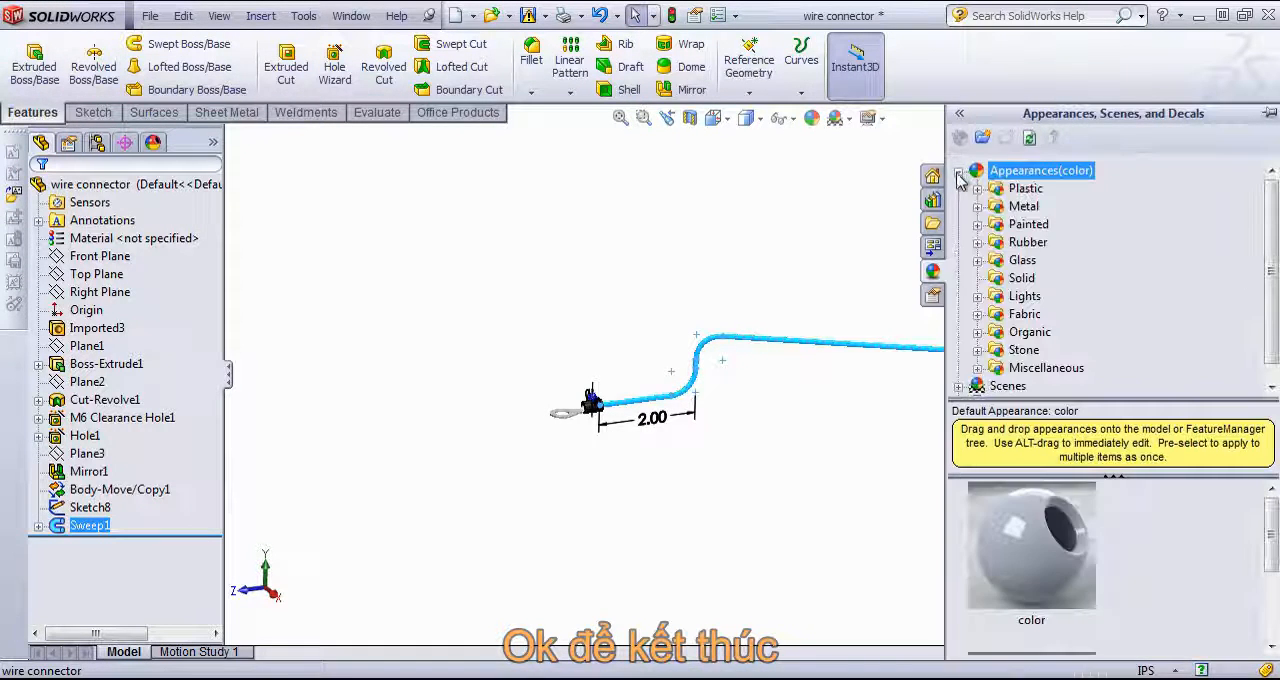
click(978, 189)
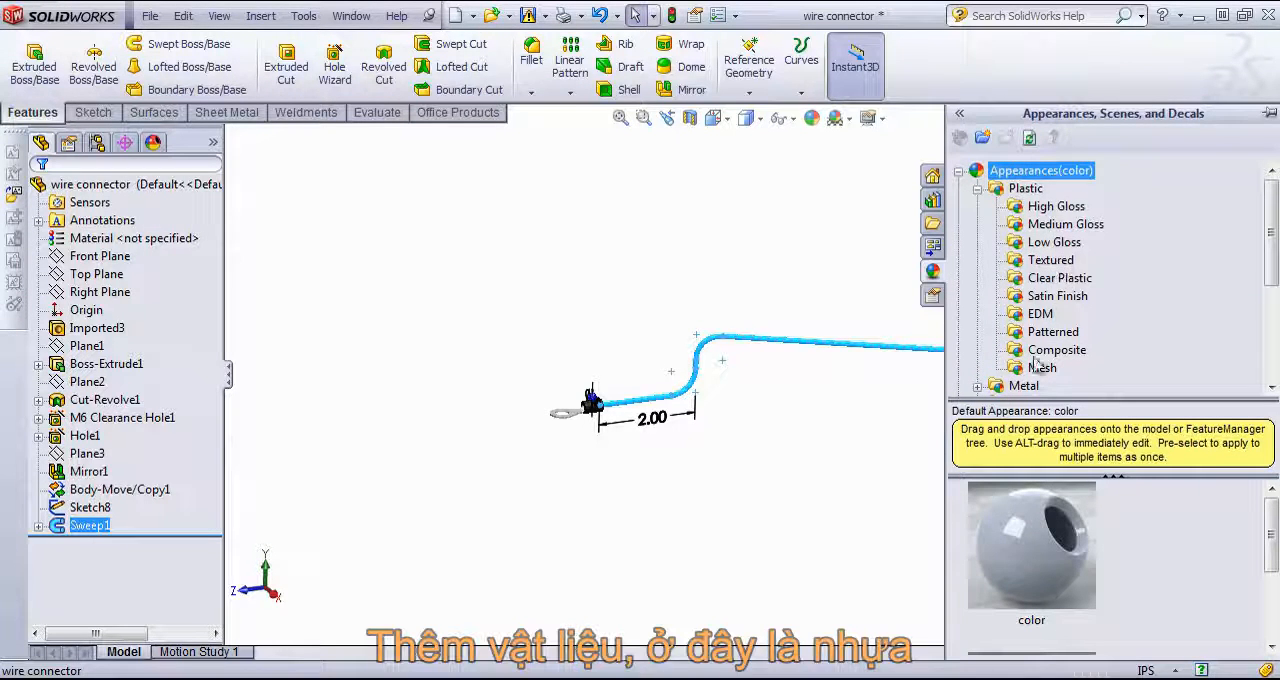
click(1054, 242)
scroll(1177, 590, down, 2)
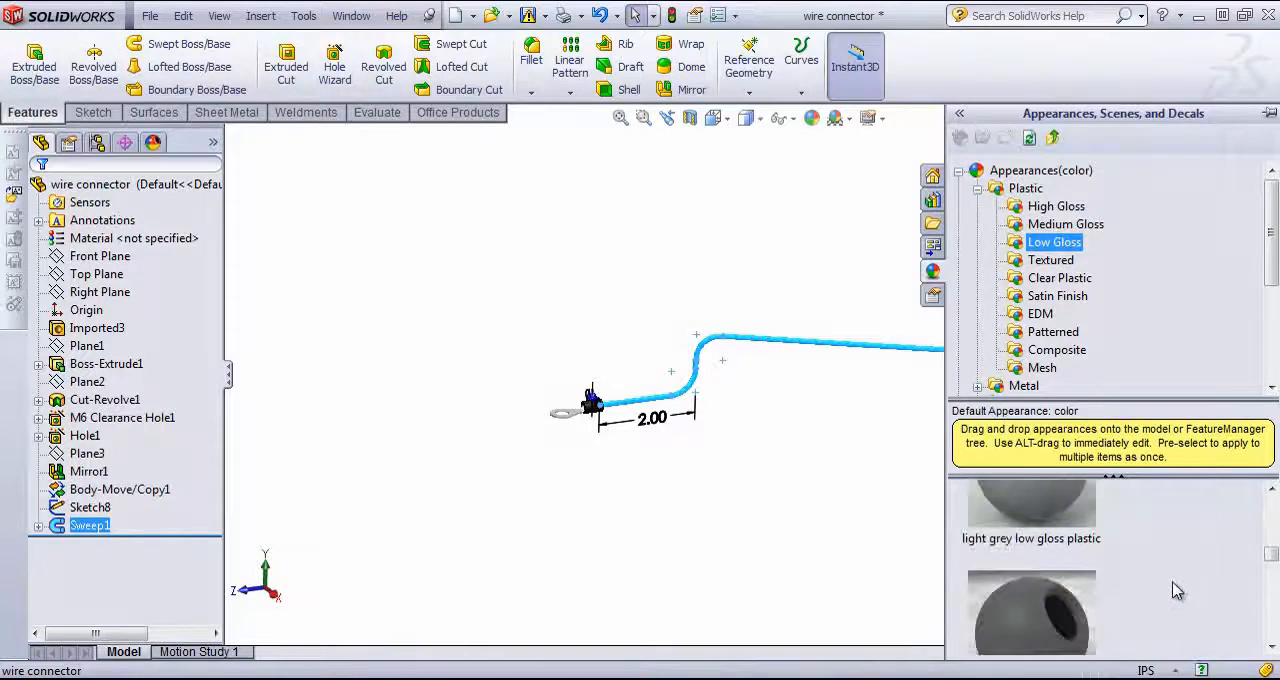
scroll(1177, 590, down, 4)
drag(1031, 610, 745, 340)
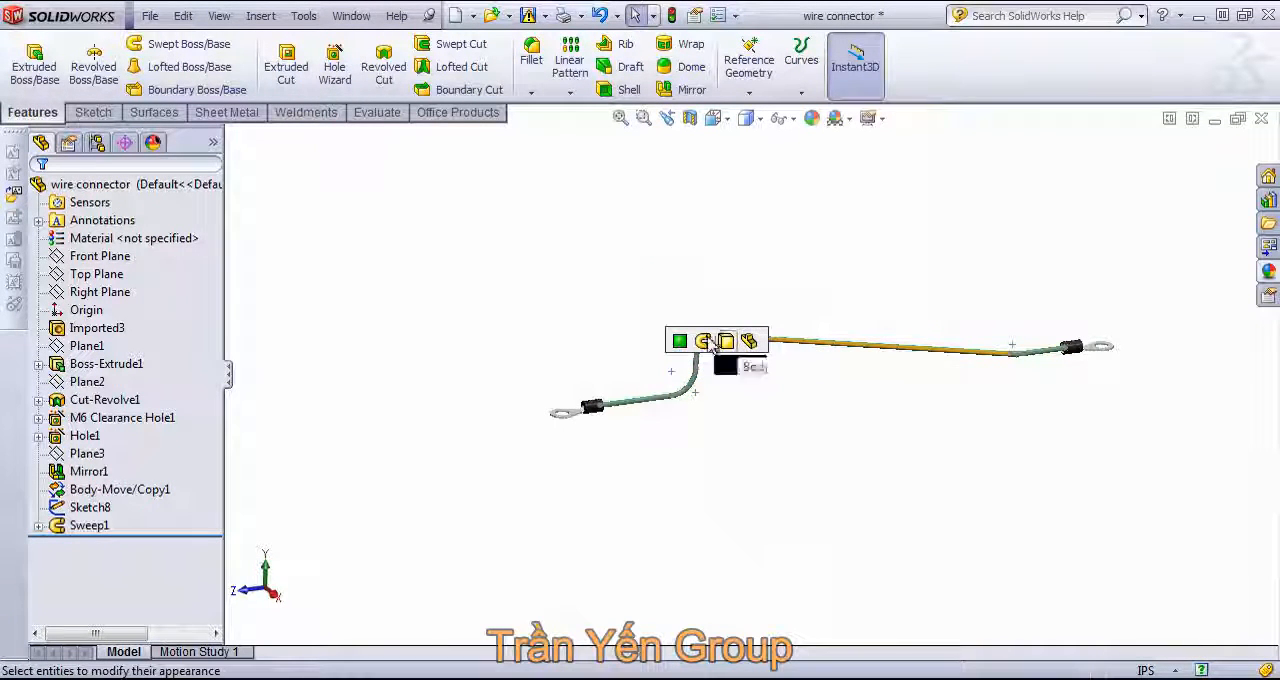
click(704, 343)
middle_drag(790, 374, 876, 316)
middle_drag(1078, 396, 1149, 335)
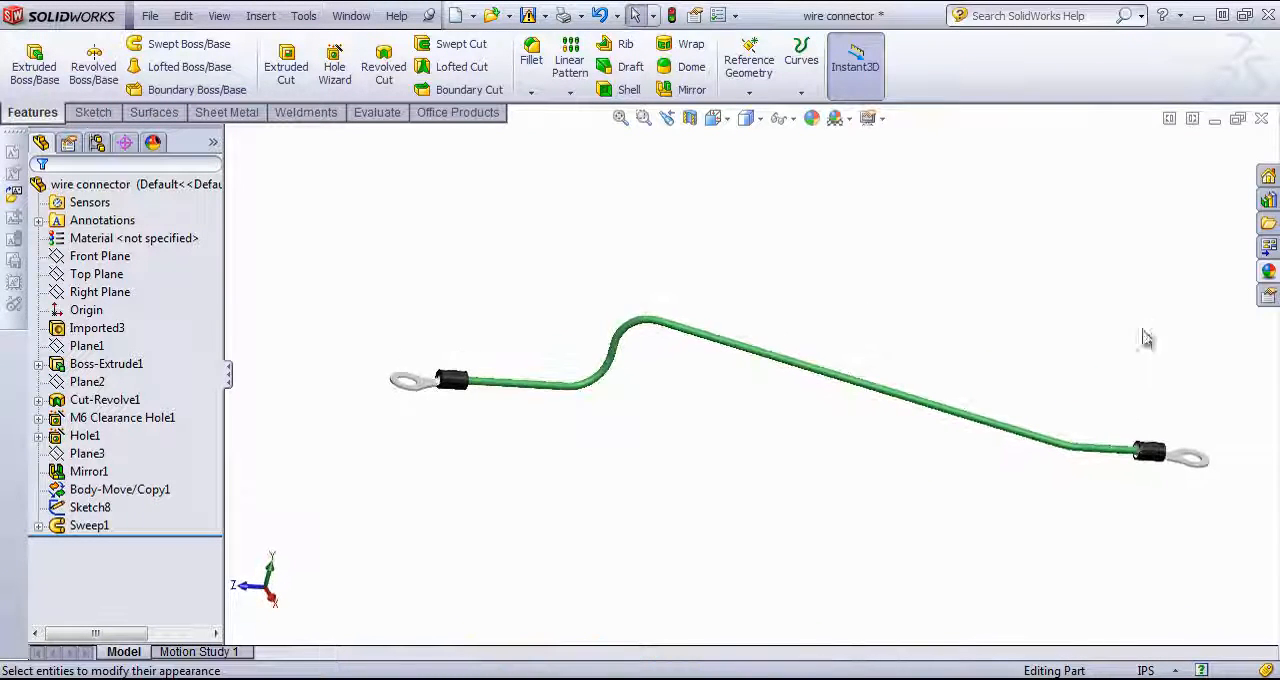